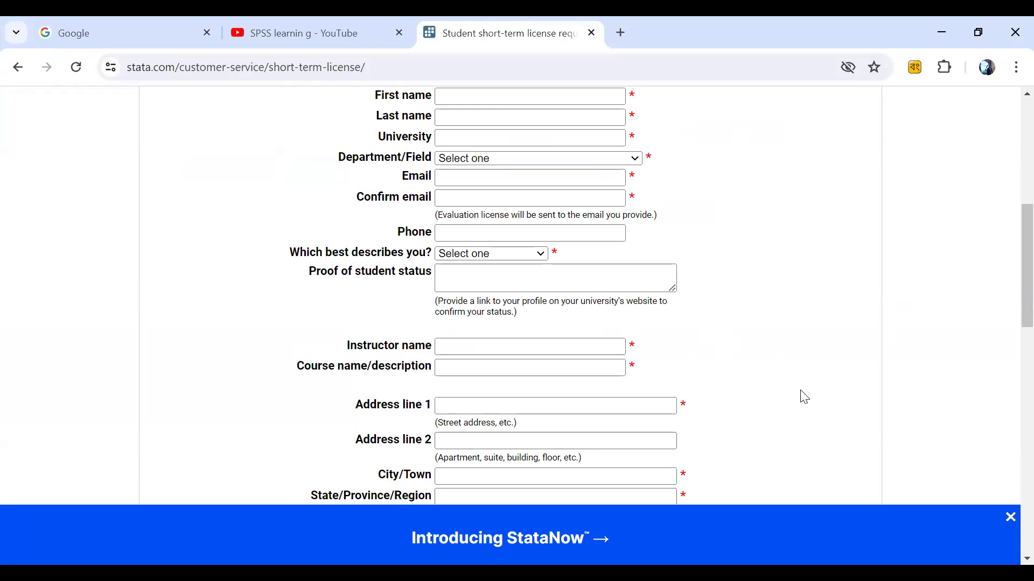
Step: Zoom the page in, then enter the student's first name, last name and university Rajshahi
scroll(802, 397, "up", 3)
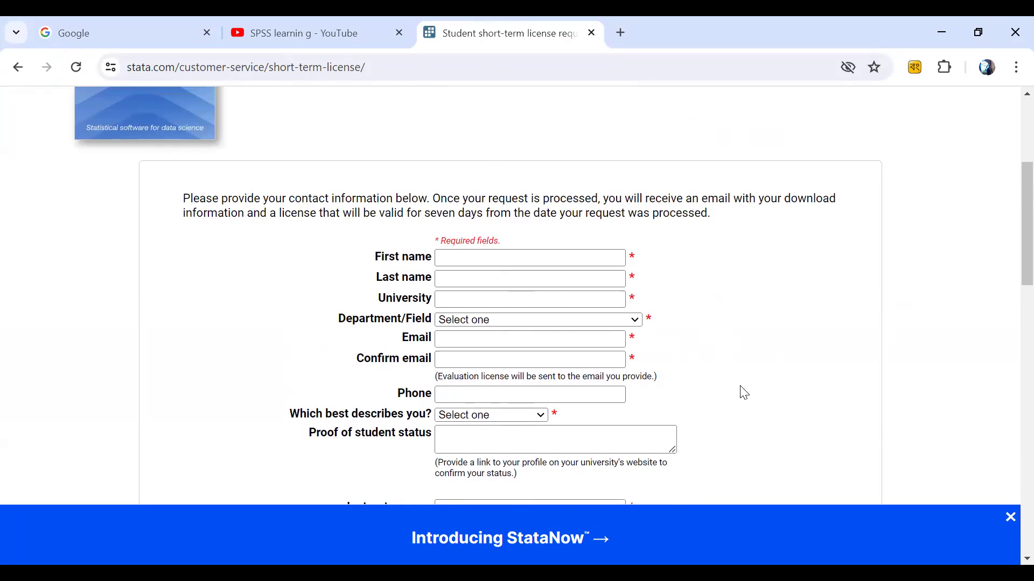
left_click(550, 266)
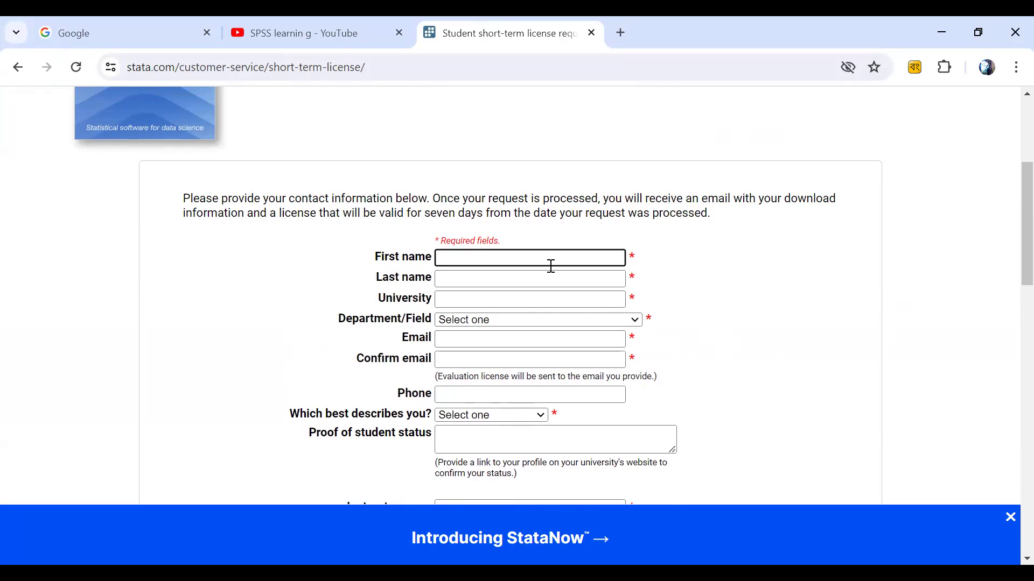
key("ctrl+plus")
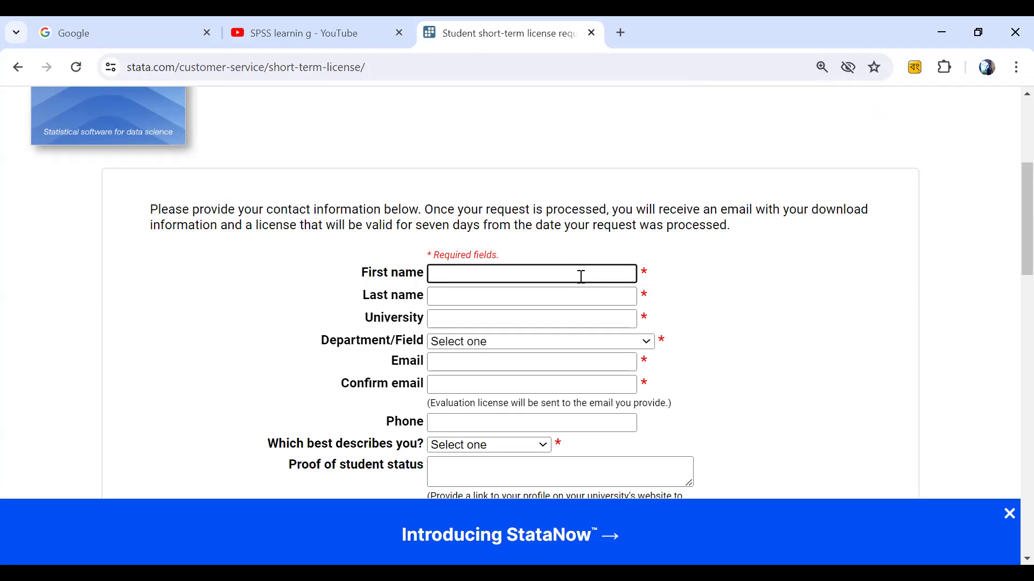
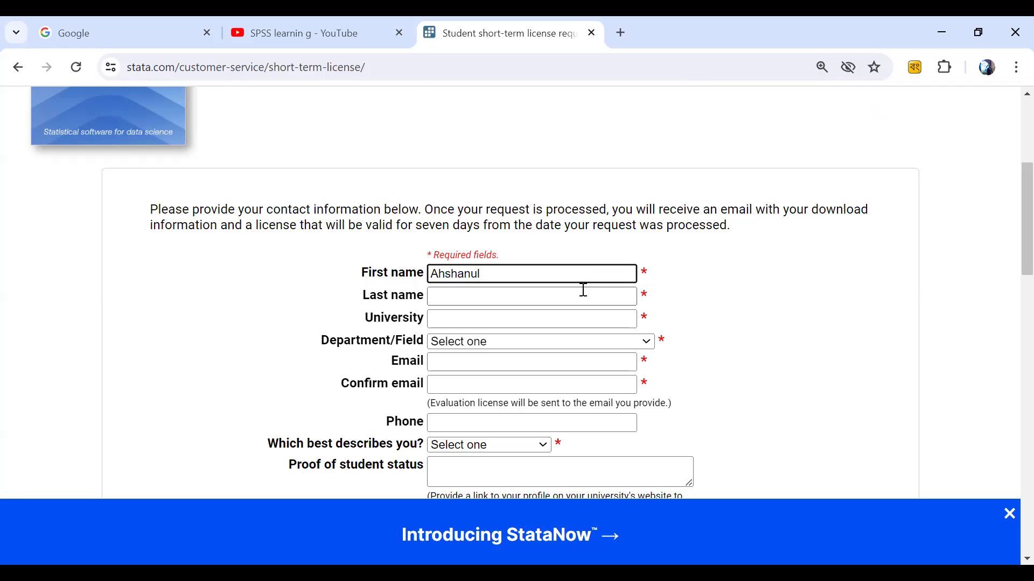
left_click(579, 297)
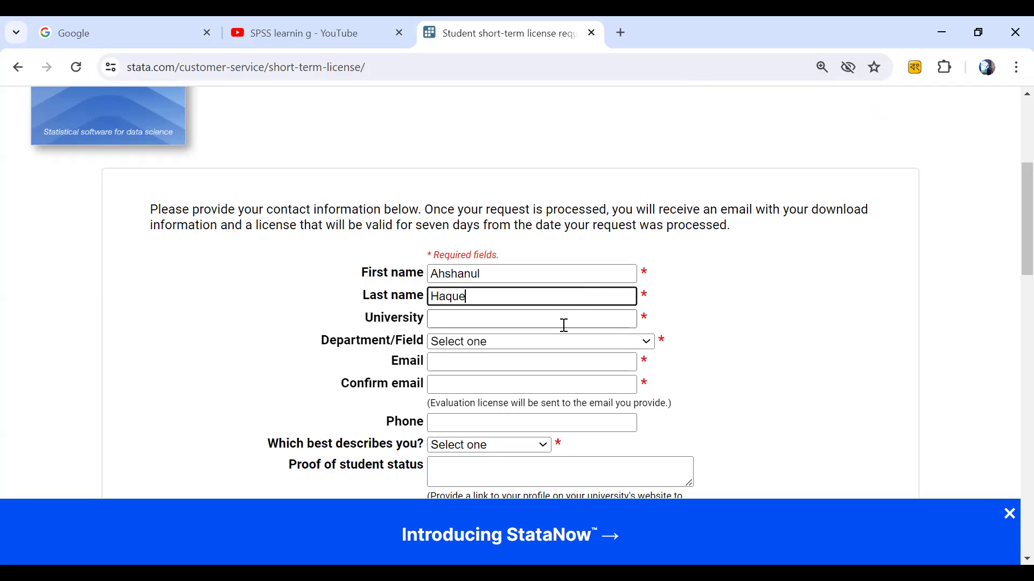
left_click(566, 318)
type("Rajshahi")
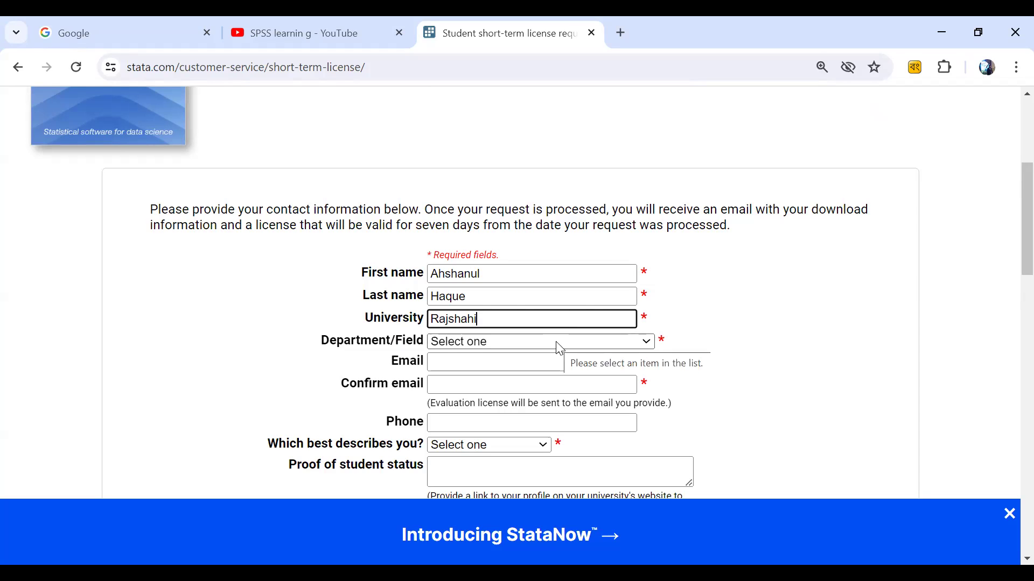
Step: Choose Biostatistics as the department and enter the student's e-mail in both e-mail fields
left_click(559, 349)
scroll(493, 330, "down", 1)
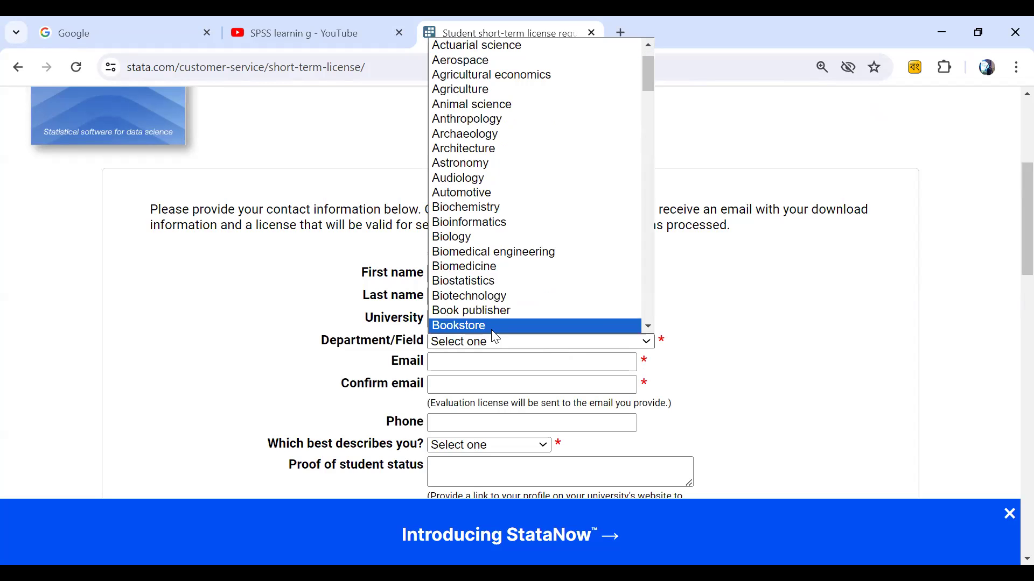
left_click(471, 282)
left_click(568, 360)
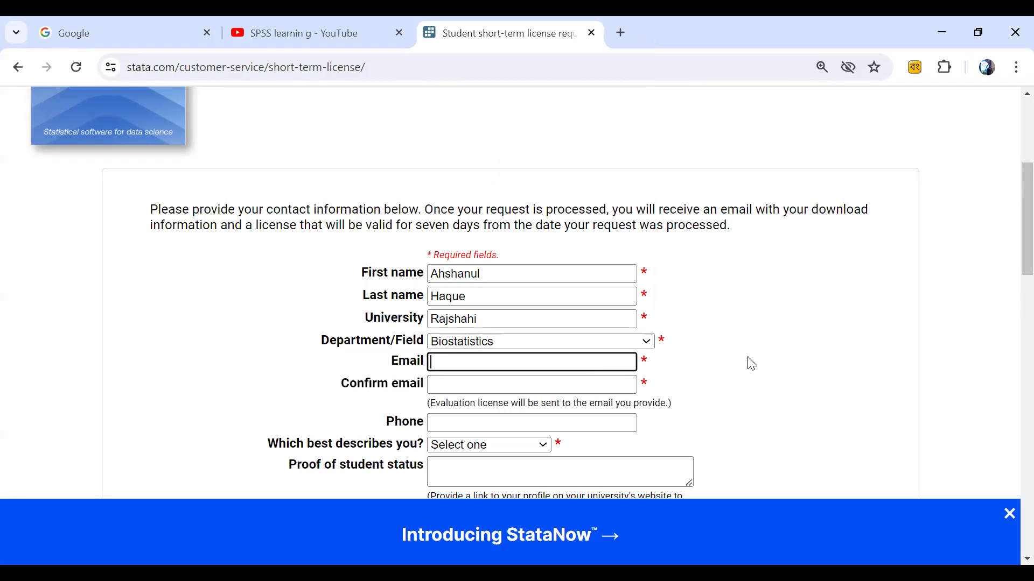
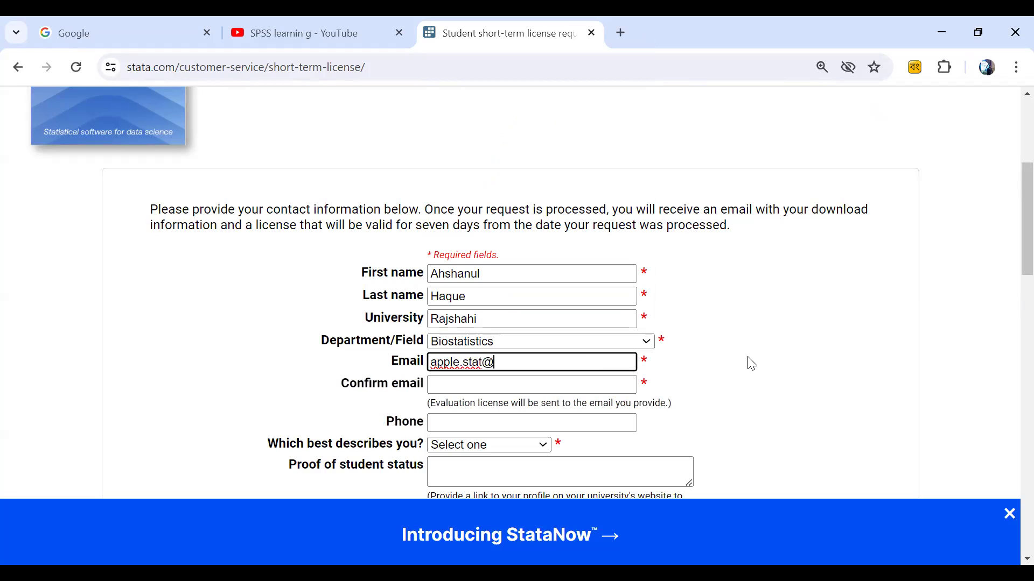
left_click_drag(552, 362, 431, 366)
key("ctrl+c")
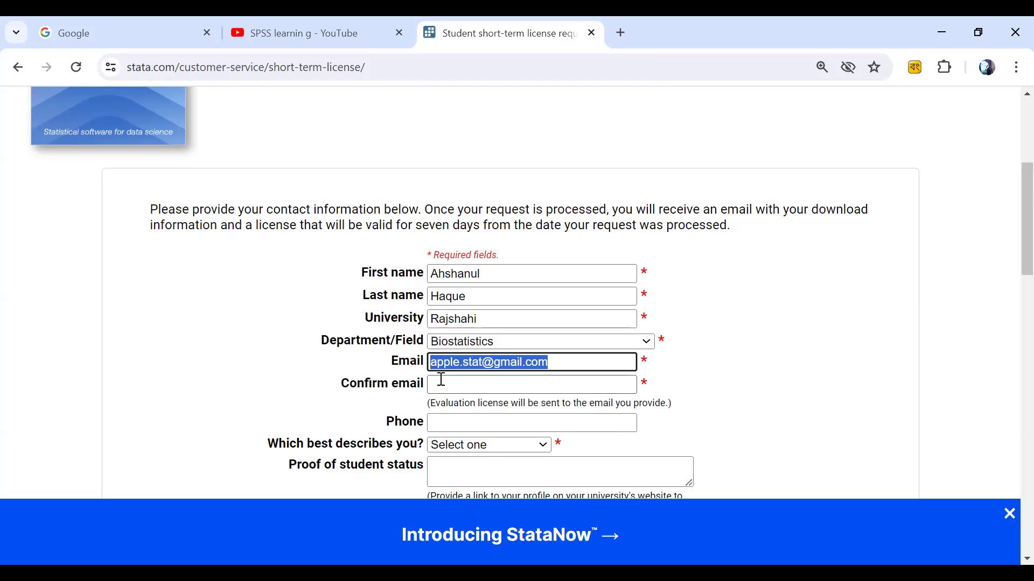
left_click(442, 381)
key("ctrl+v")
Step: Enter the student's phone number and mark the applicant as a Masters student
left_click(506, 422)
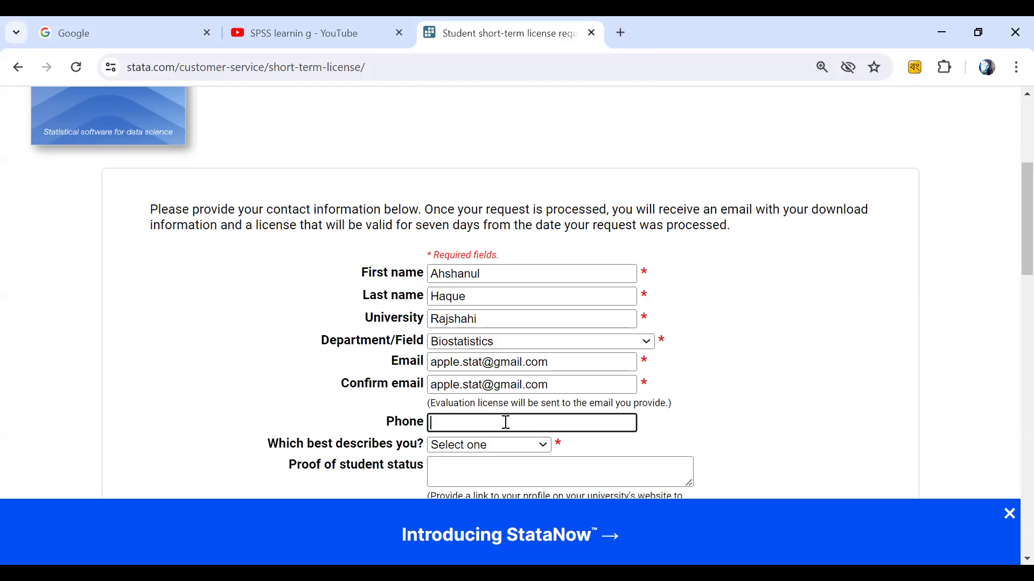
scroll(364, 477, "down", 1)
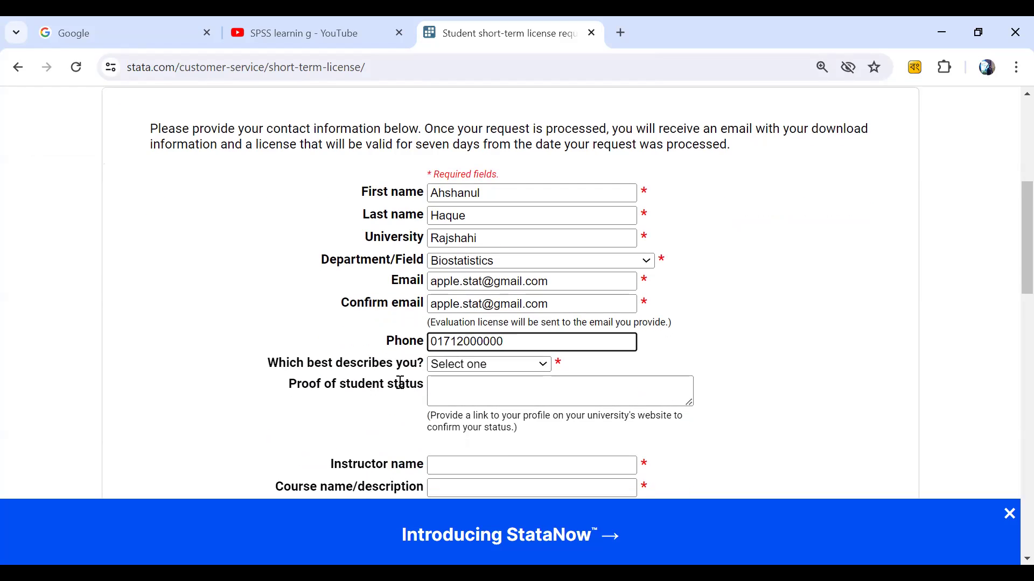
left_click(547, 372)
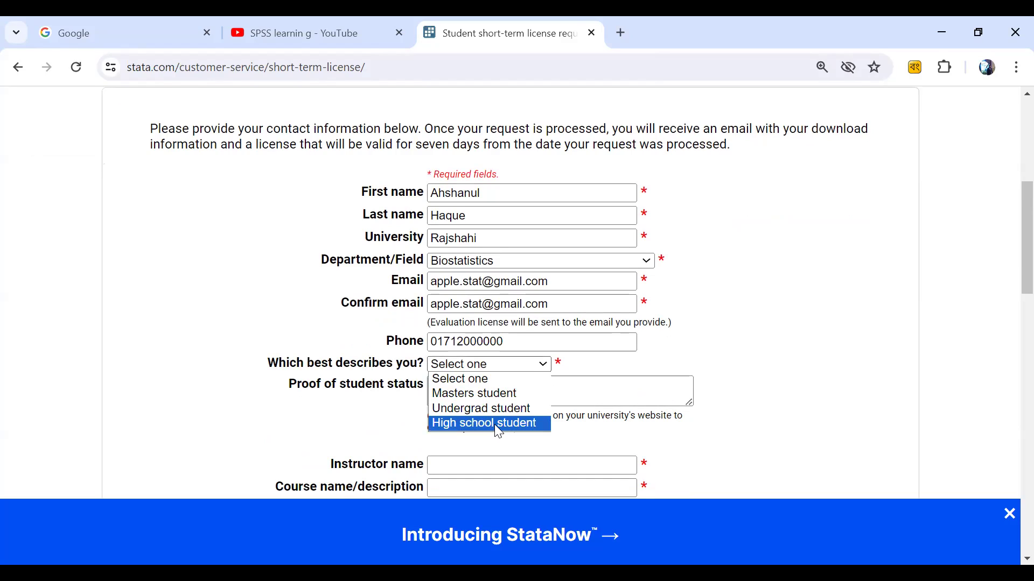
left_click(499, 393)
Step: Fill in course name 'Stat' and the instructor's name
scroll(689, 469, "down", 1)
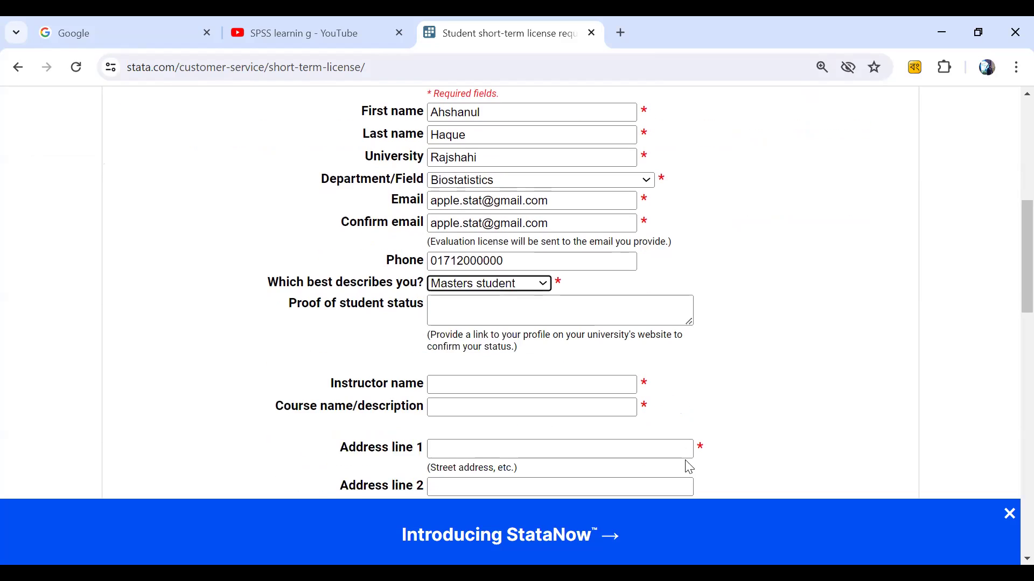
left_click(514, 313)
scroll(535, 350, "down", 1)
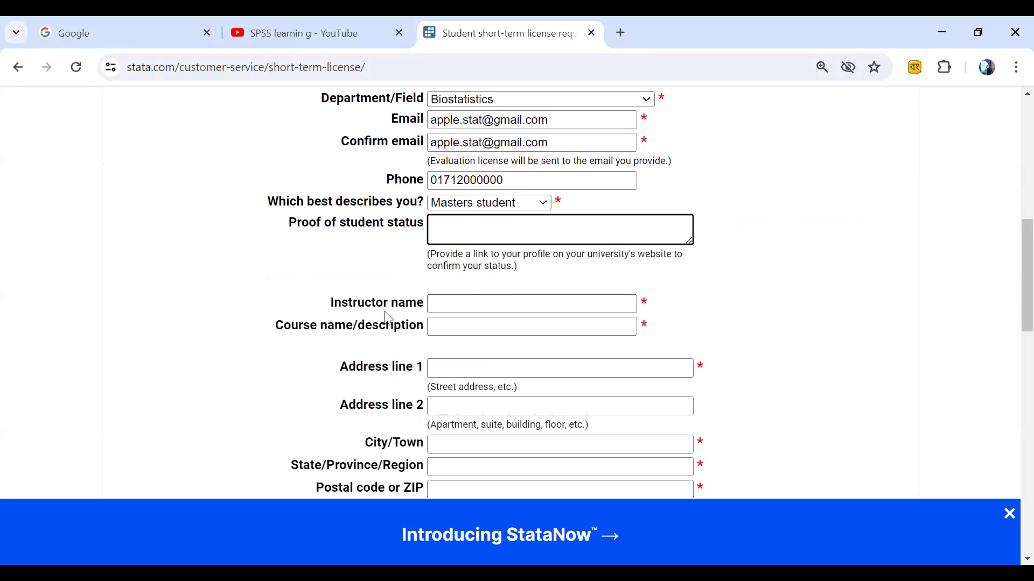
left_click(490, 306)
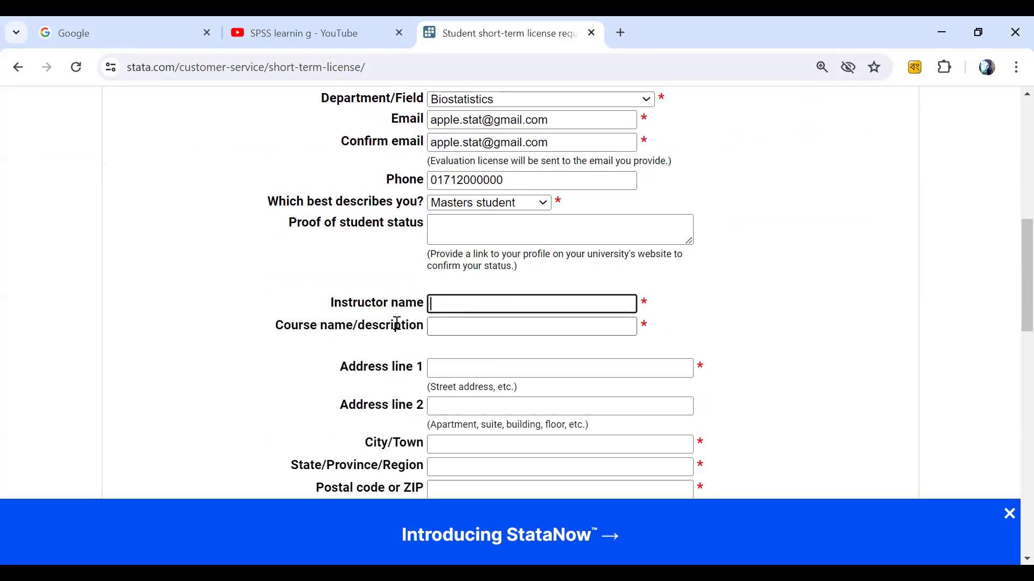
left_click(476, 327)
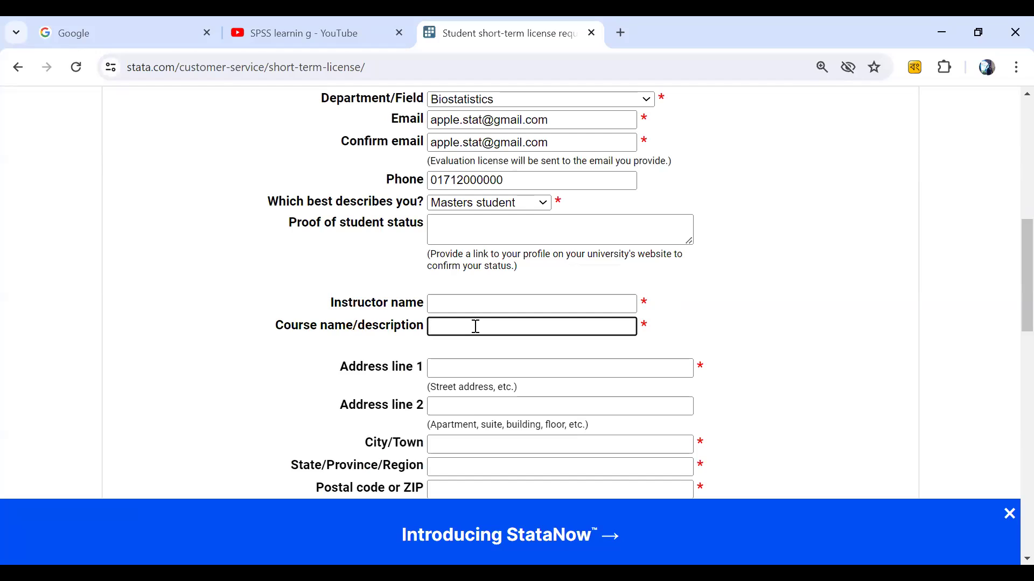
type("Stat")
left_click(472, 306)
type("Hossain")
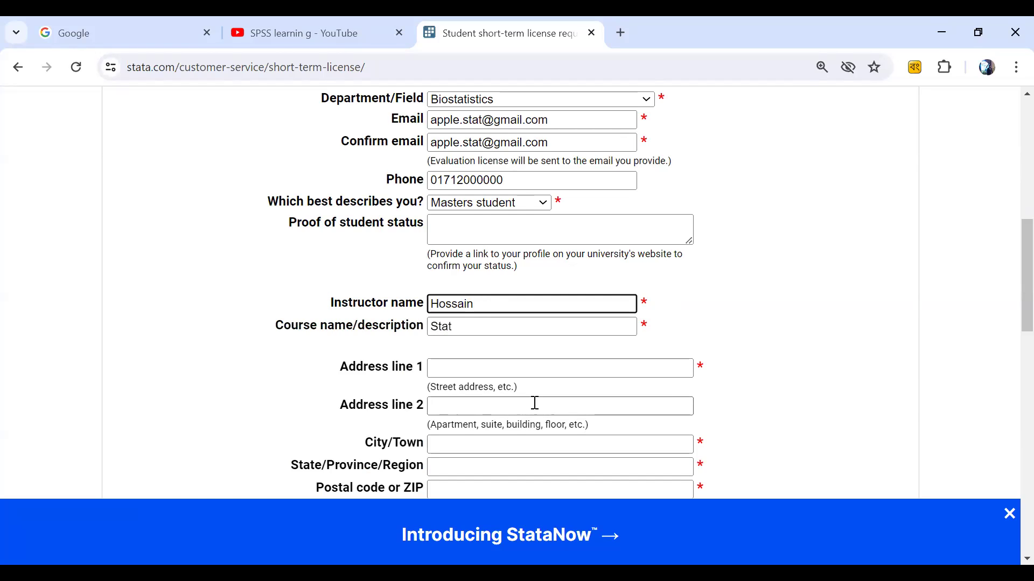
Step: Enter the street address, city, region and postal code, fixing a typo in the street
scroll(533, 403, "down", 2)
left_click(469, 290)
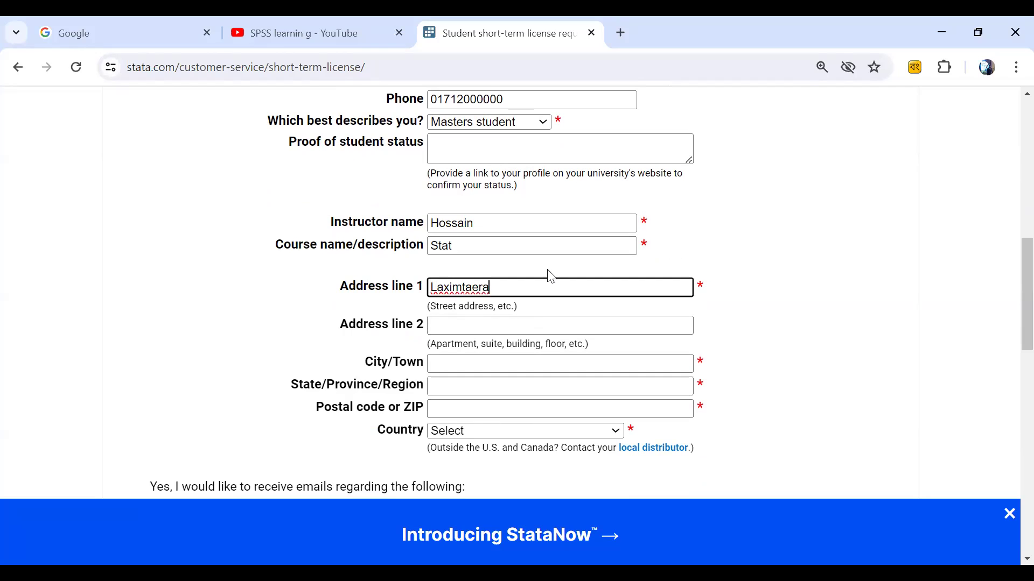
type("ra")
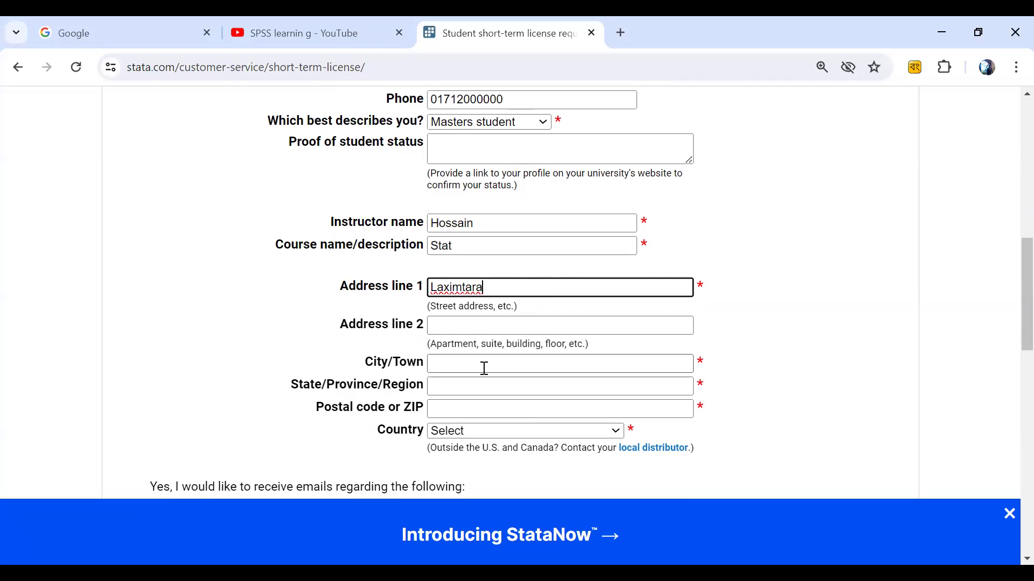
left_click(485, 363)
type("Dhaka")
left_click(488, 386)
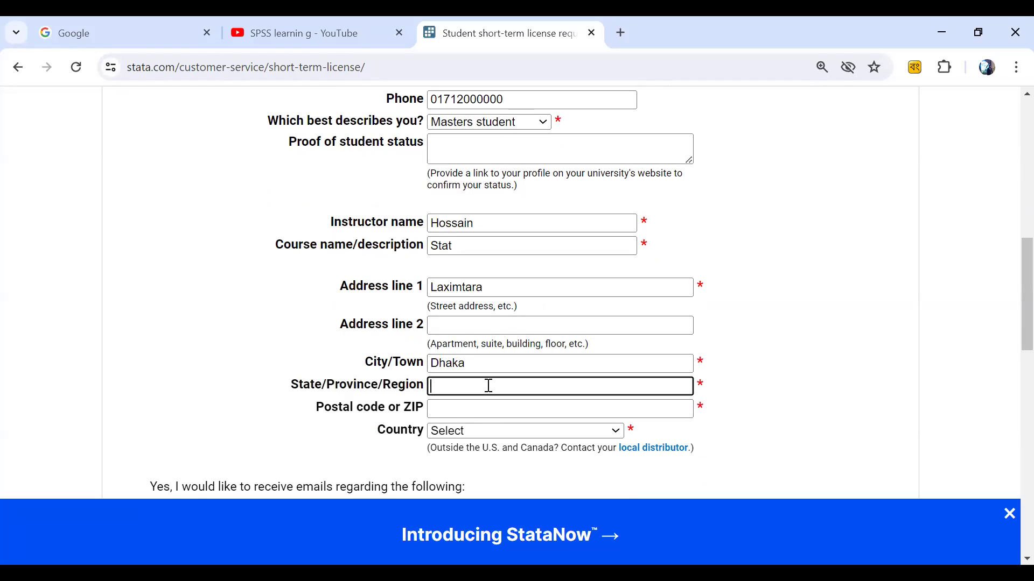
type("Mohakhali")
left_click(468, 408)
type("1220")
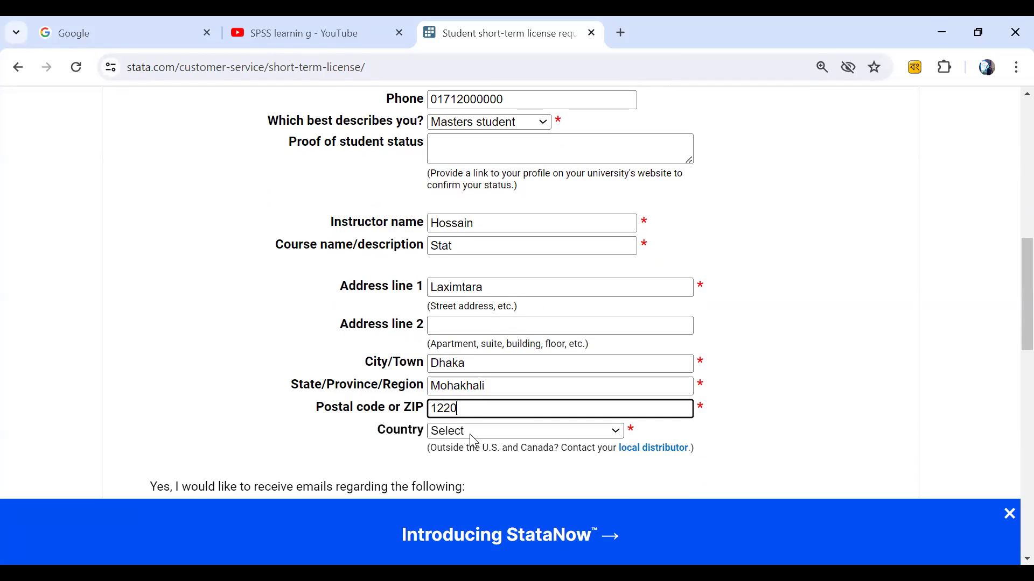
Step: Select Bangladesh from the Country dropdown
left_click(474, 431)
scroll(482, 331, "down", 10)
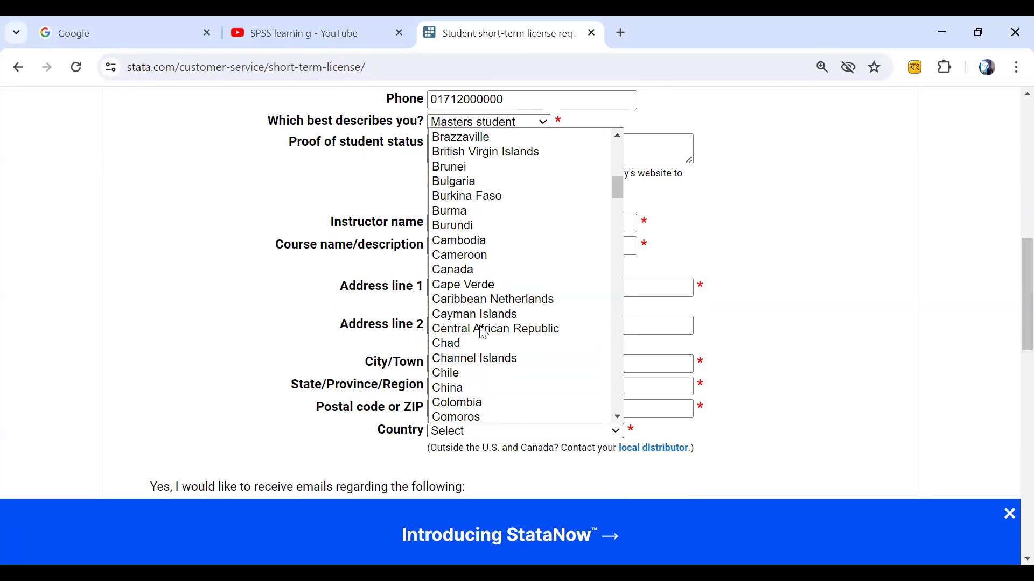
scroll(483, 332, "up", 6)
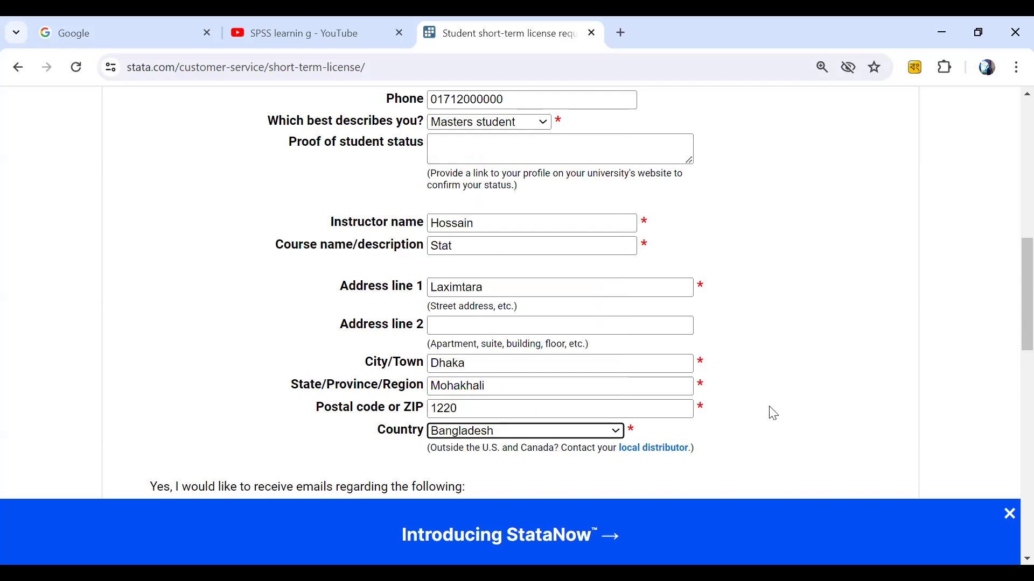
left_click(474, 269)
scroll(767, 409, "down", 5)
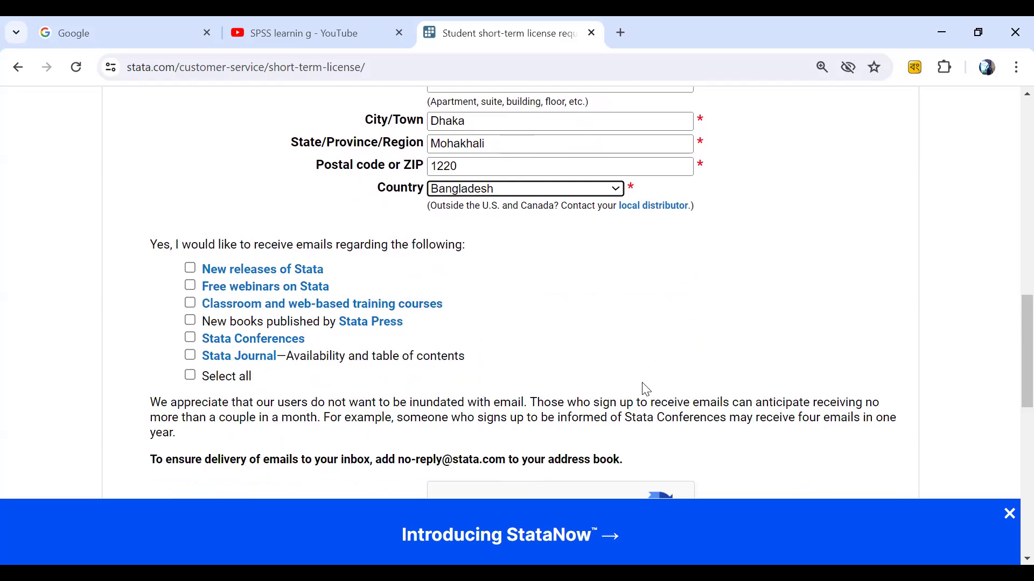
Step: Opt in to Stata release e-mails, pass the reCAPTCHA and submit the license request
scroll(646, 388, "up", 7)
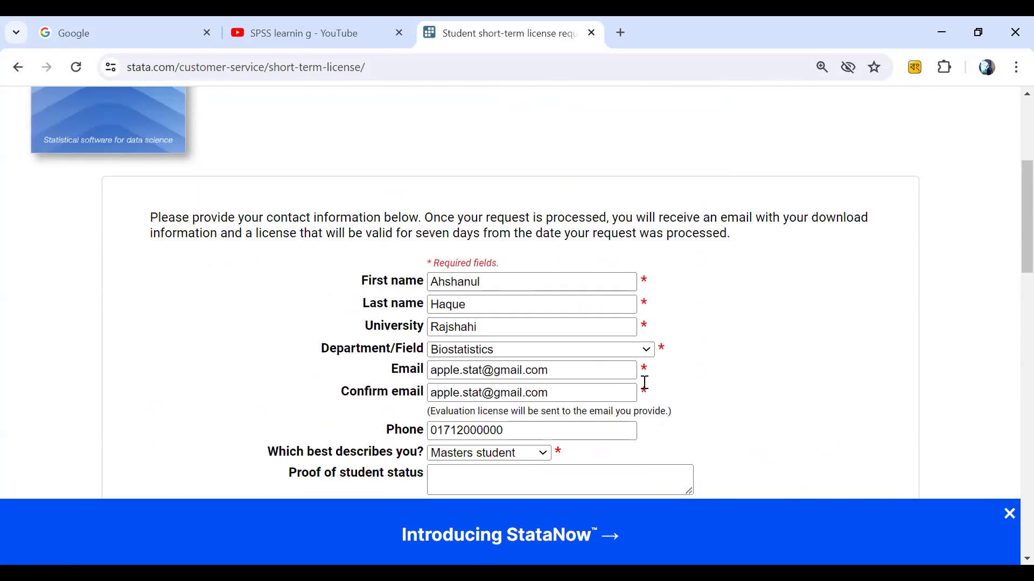
scroll(539, 417, "down", 4)
scroll(534, 420, "down", 3)
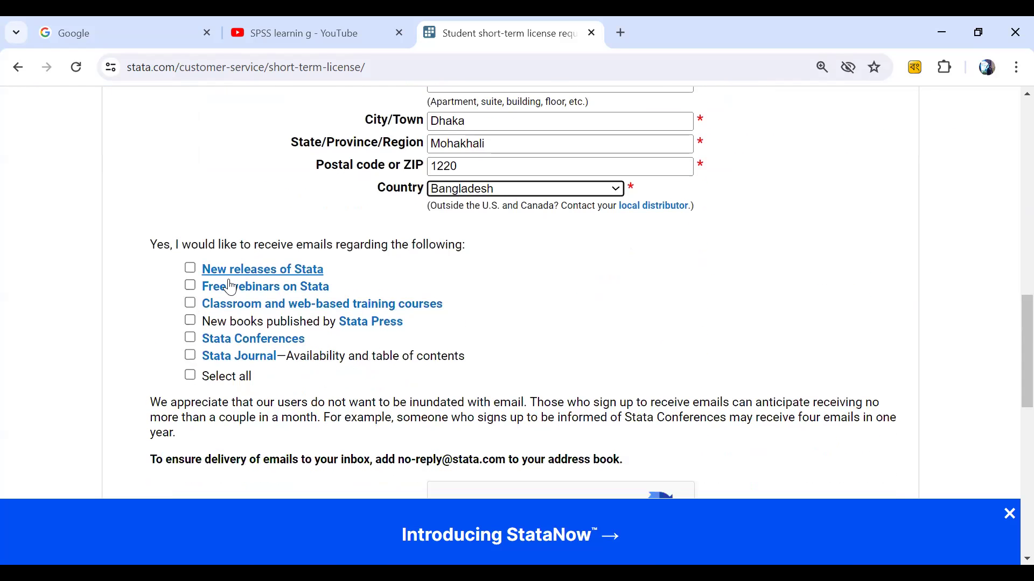
left_click(190, 270)
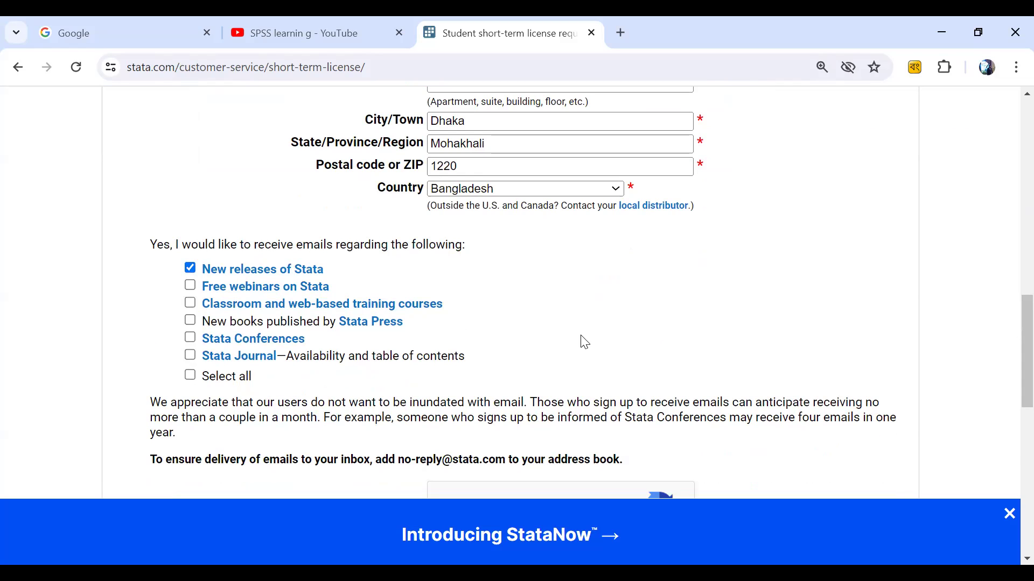
scroll(586, 342, "down", 1)
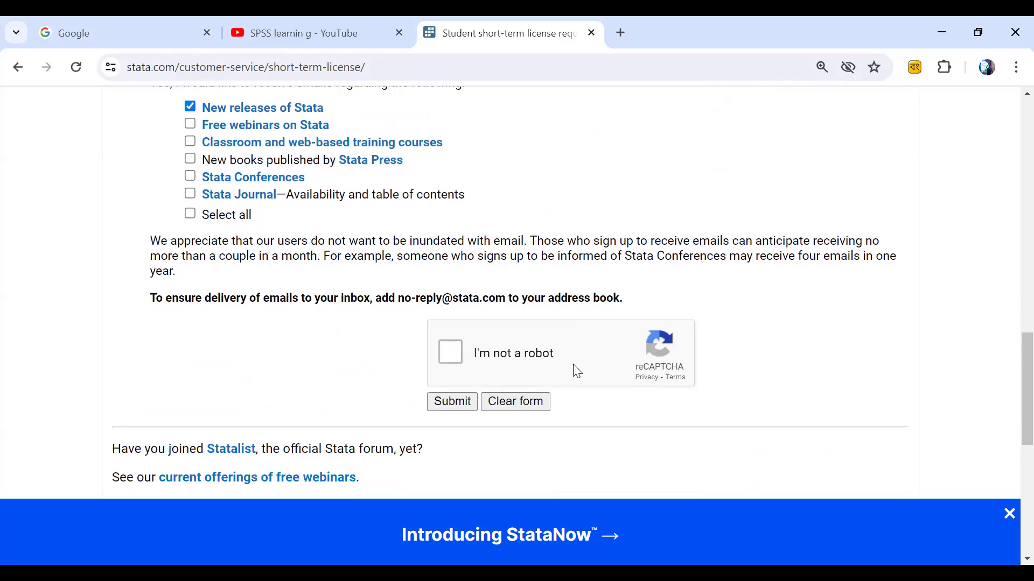
left_click(450, 354)
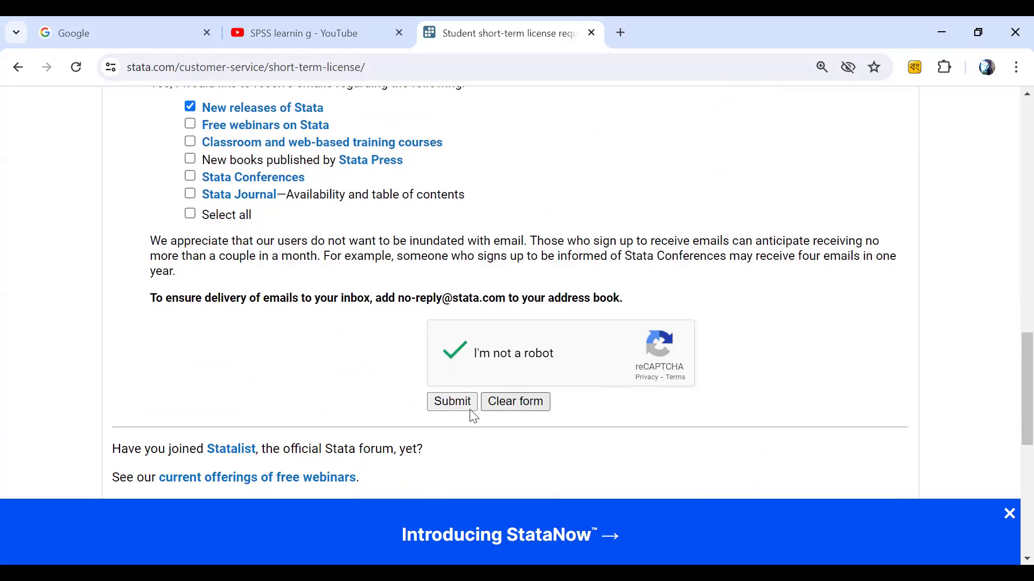
left_click(453, 405)
scroll(590, 422, "up", 5)
scroll(590, 422, "up", 6)
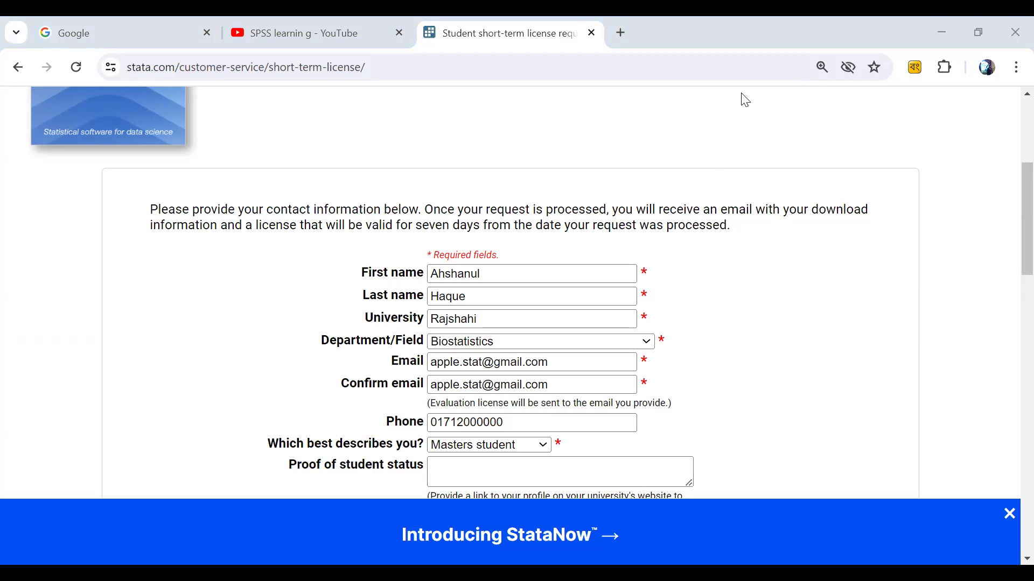
Step: Switch from Chrome to the running PowerPoint slide show via its taskbar preview
mouse_move(512, 559)
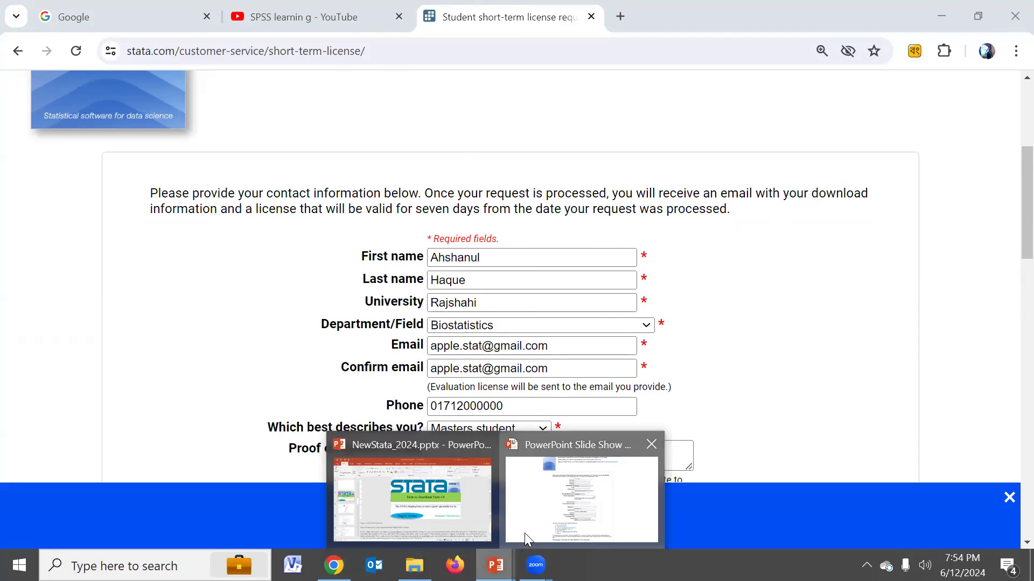
left_click(524, 533)
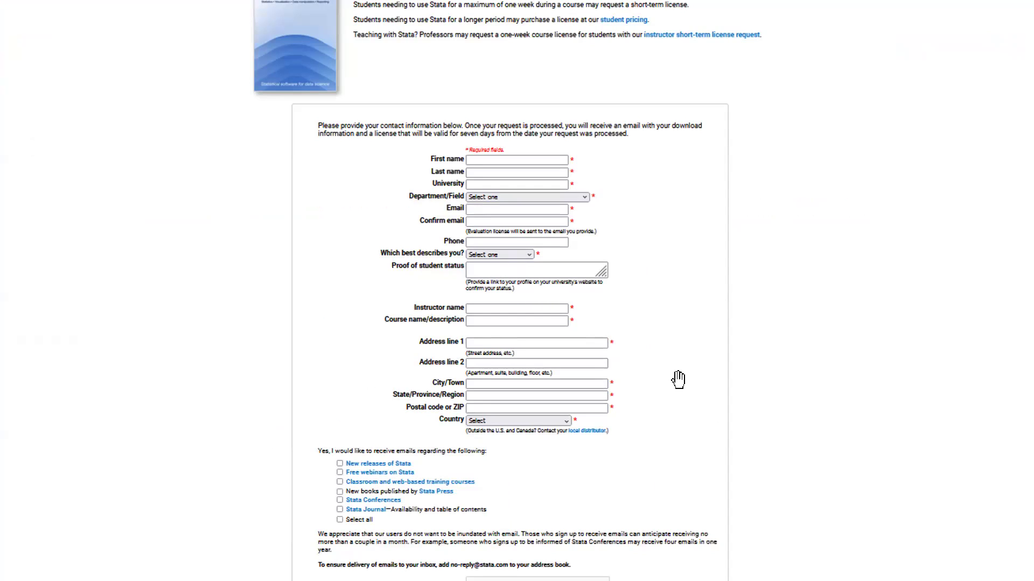
scroll(677, 380, "down", 1)
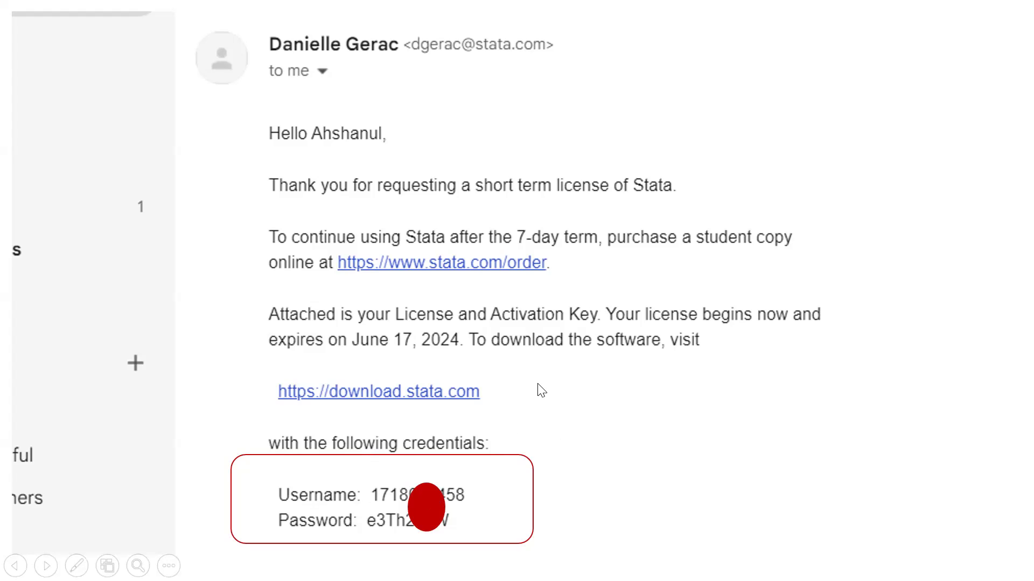
Step: Advance past the e-mail attachment slide to the Download Stata login slide
left_click(622, 433)
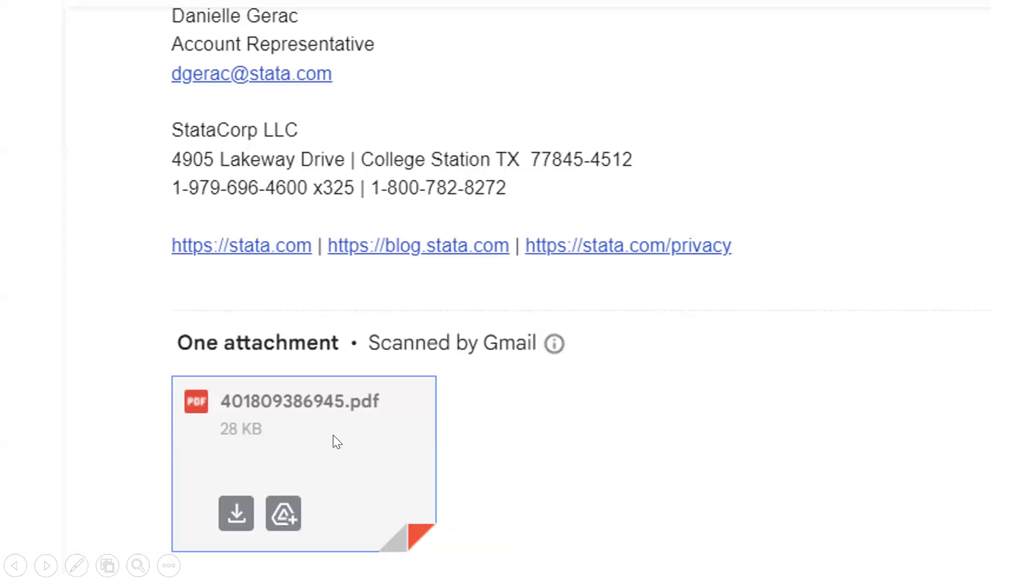
left_click(446, 440)
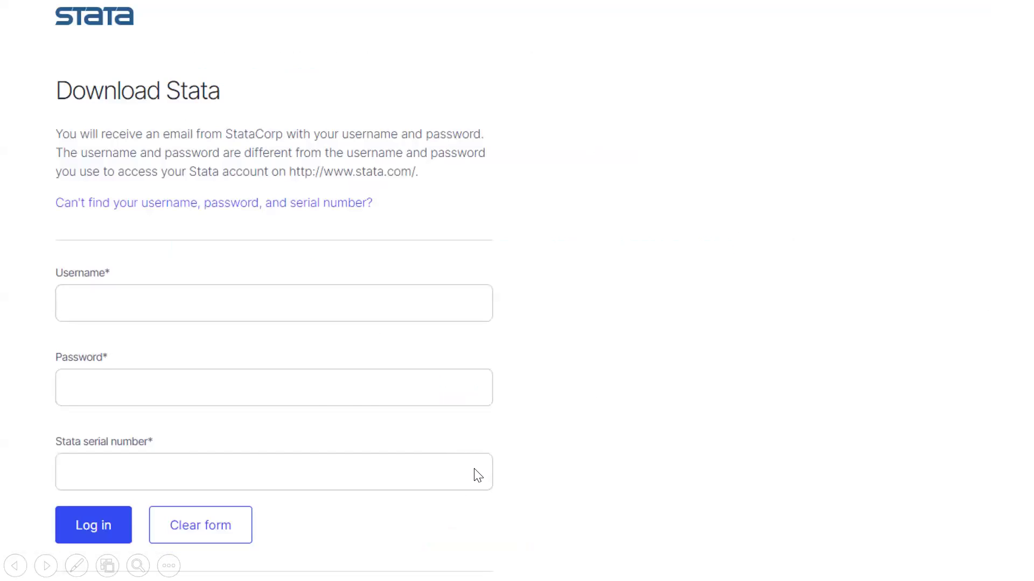
Step: Go back a slide, return to the login slide and reveal the credentials e-mail excerpt
key("Left")
key("Left")
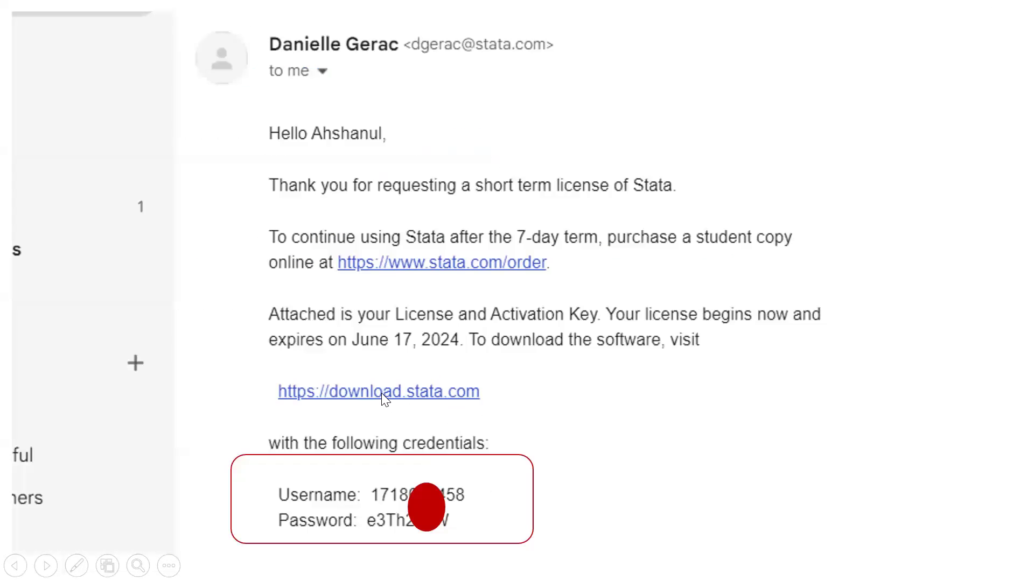
left_click(607, 406)
left_click(607, 406)
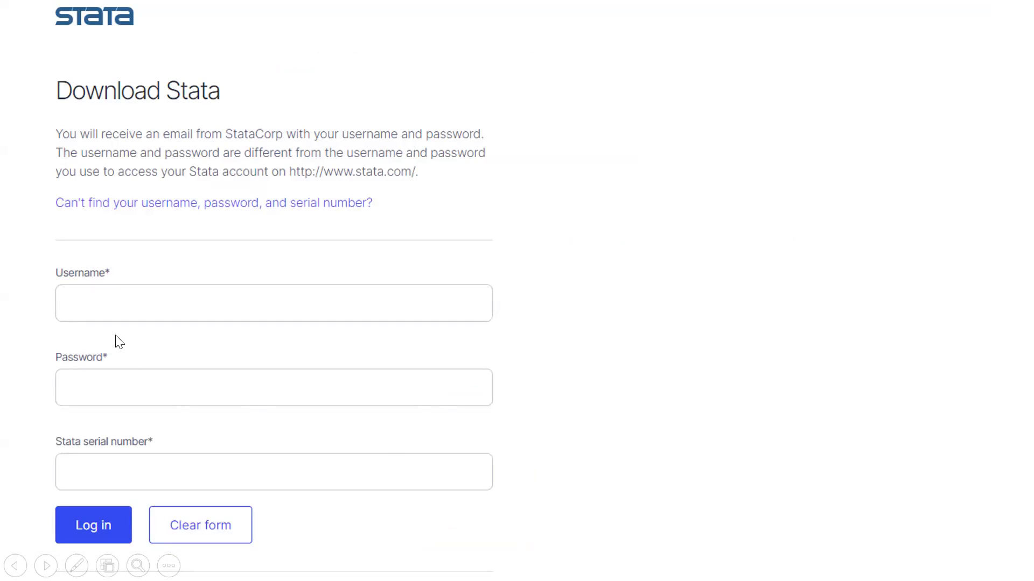
left_click(392, 365)
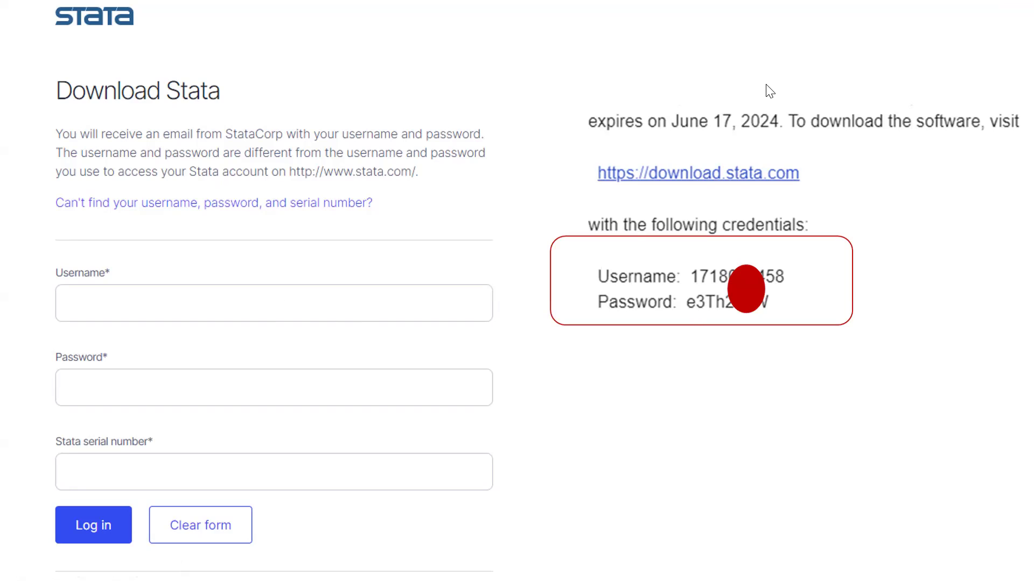
Step: Mark the Username and Password labels and fields with pen ink, then erase the ink
key("ctrl+p")
left_click_drag(580, 276, 612, 276)
left_click_drag(241, 298, 325, 287)
mouse_move(651, 296)
left_mouse_down()
mouse_move(680, 304)
mouse_move(706, 295)
left_mouse_up()
left_click_drag(224, 383, 312, 362)
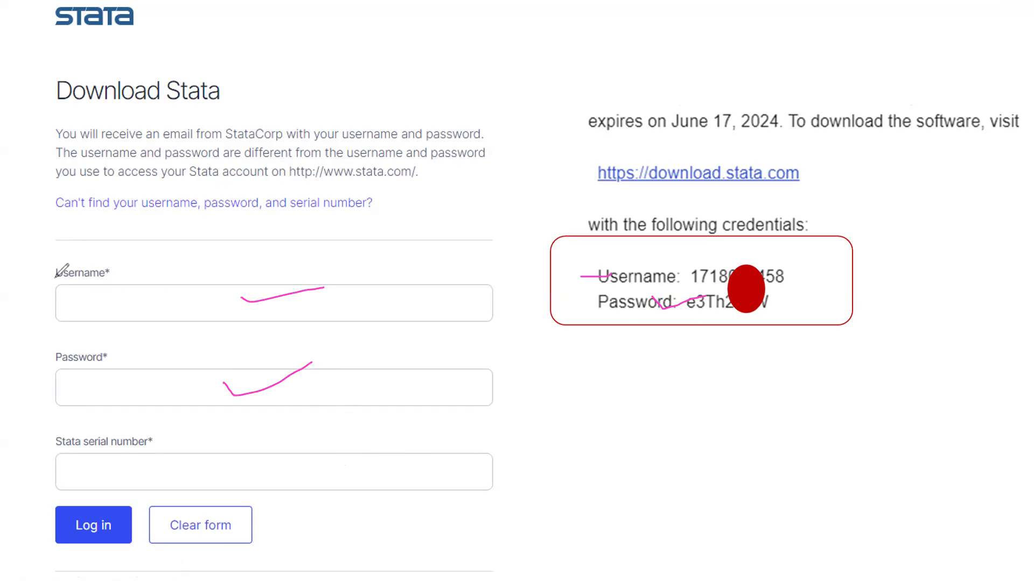
key("e")
Step: Reveal the PDF attachment image and advance to the registration-form slide
key("ctrl+a")
left_click(755, 477)
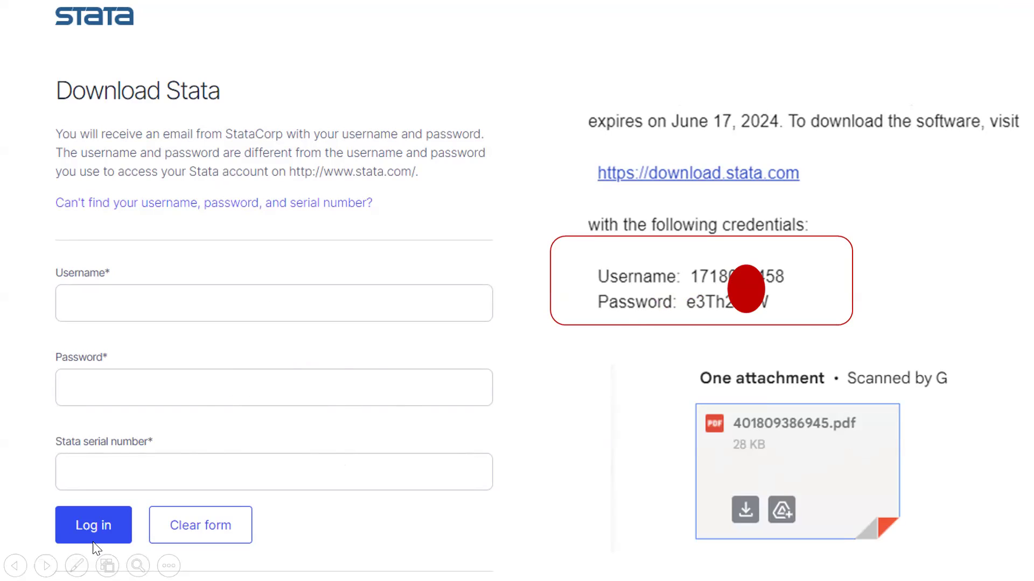
left_click(441, 490)
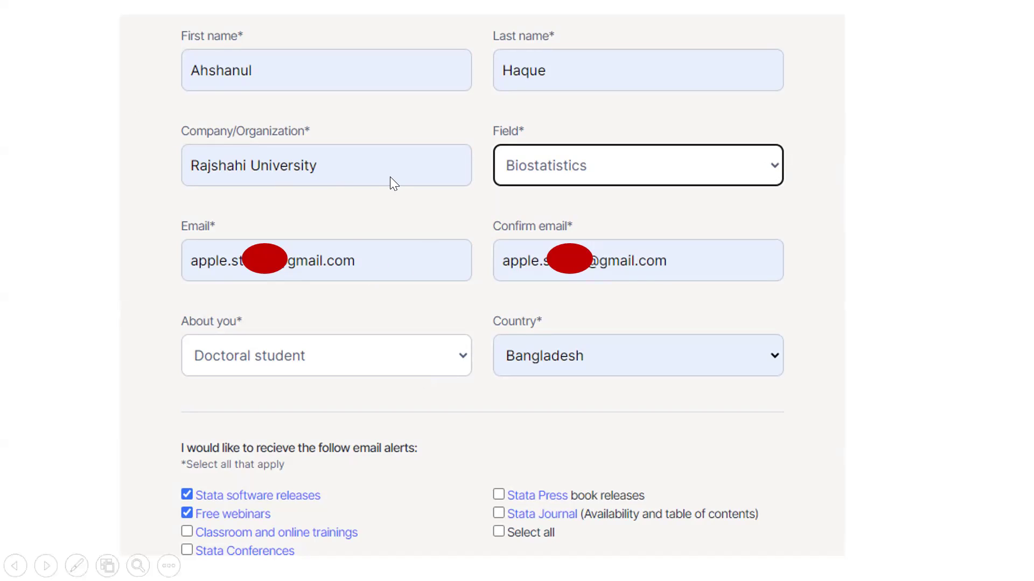
Step: Advance to the slide for choosing the 64-bit Windows operating system
left_click(515, 435)
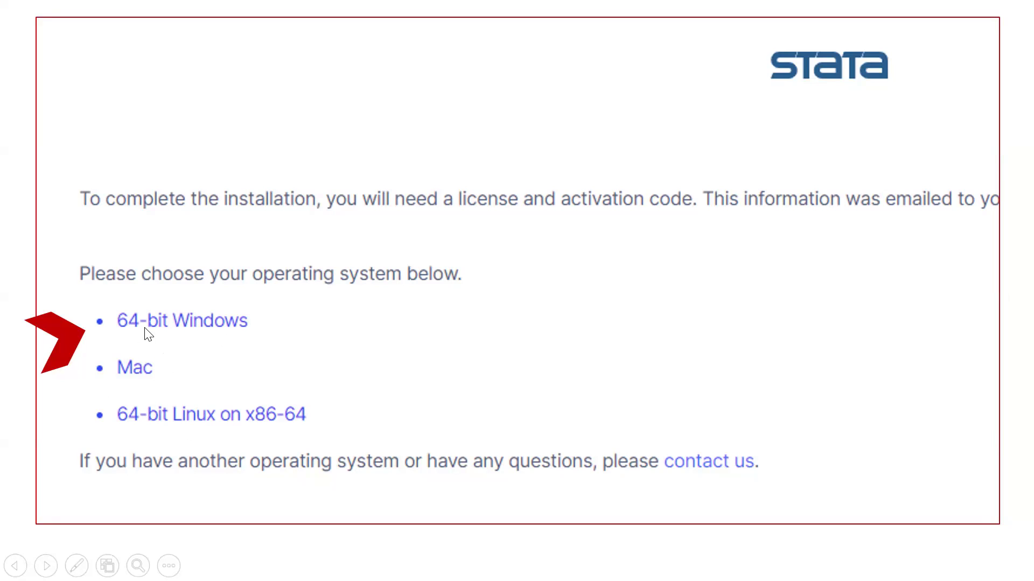
Step: Advance through the Windows download and Downloads folder slides to the InstallShield welcome slide
left_click(468, 386)
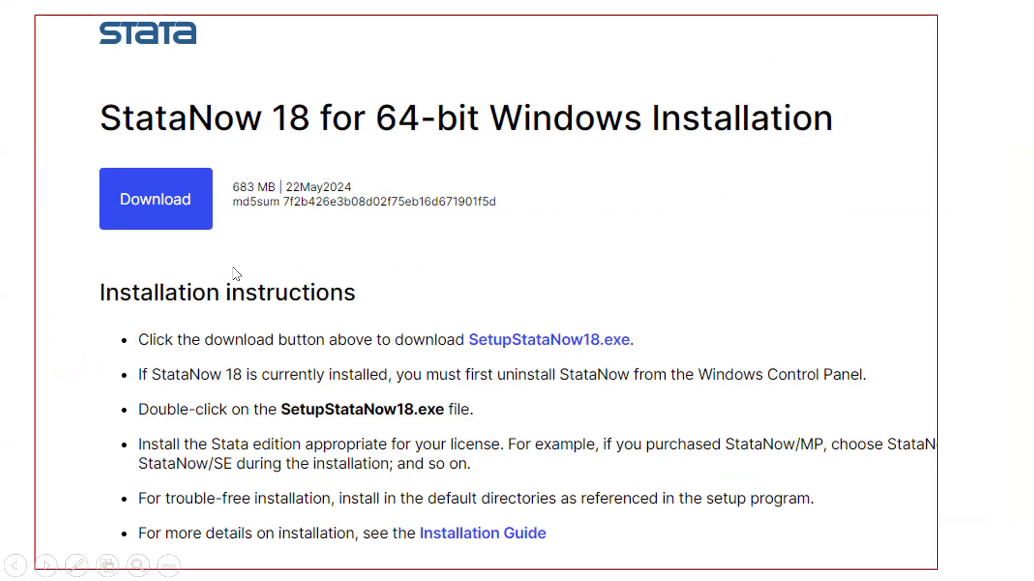
left_click(341, 323)
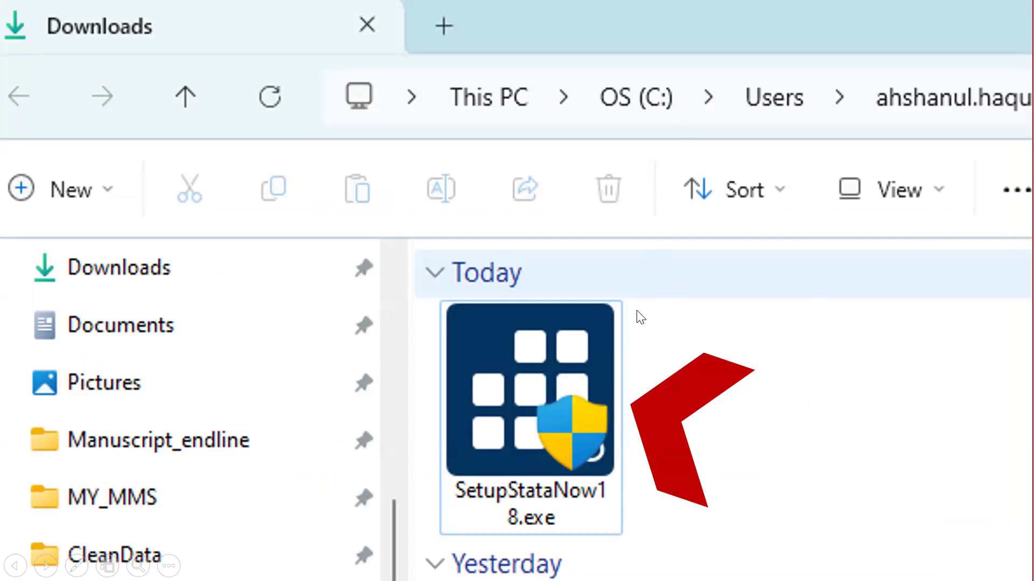
left_click(552, 381)
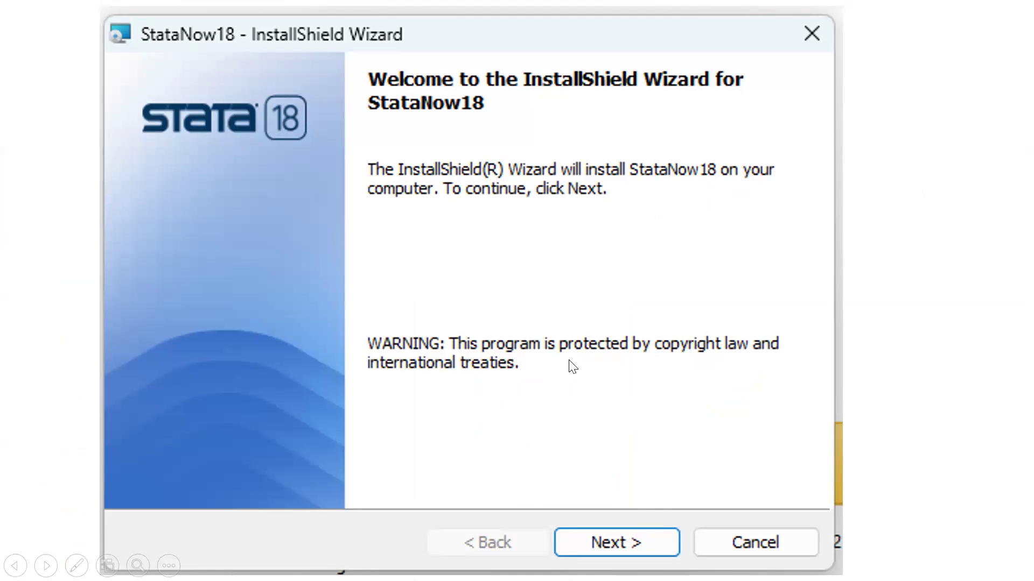
Step: Move through the License Agreement and Customer Information slides to the Select Edition slide
left_click(653, 503)
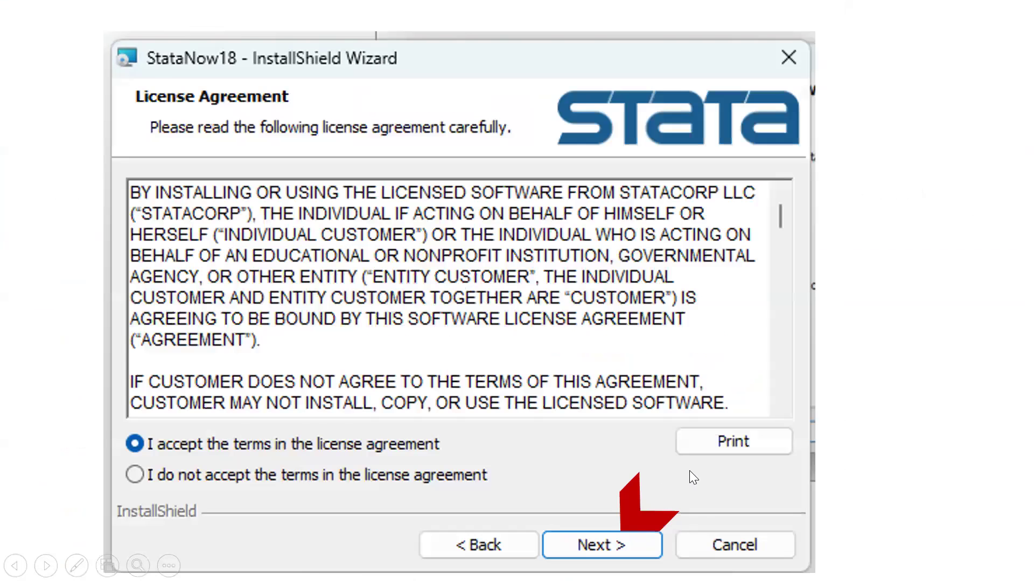
left_click(213, 459)
left_click(189, 453)
left_click(478, 482)
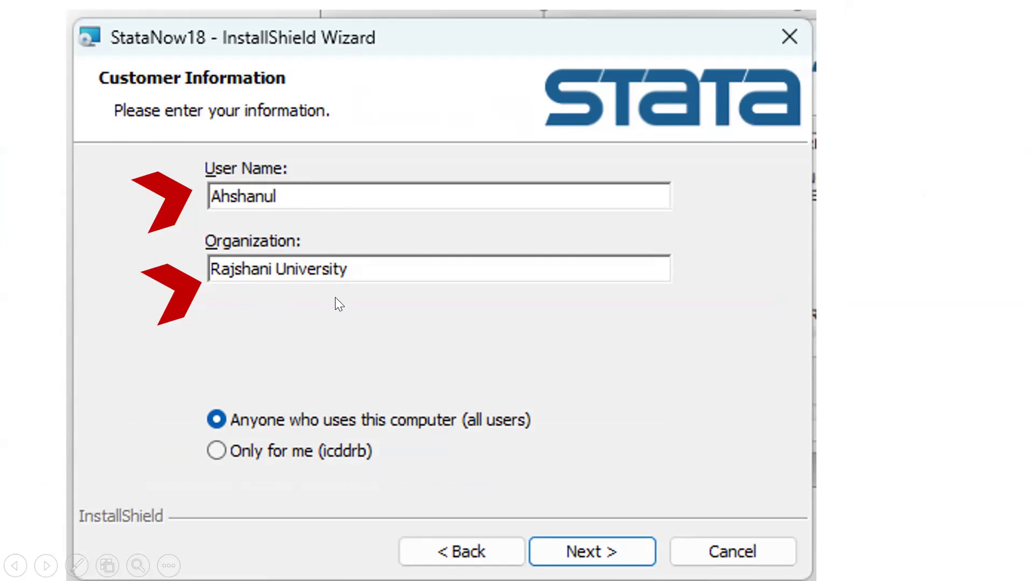
left_click(618, 437)
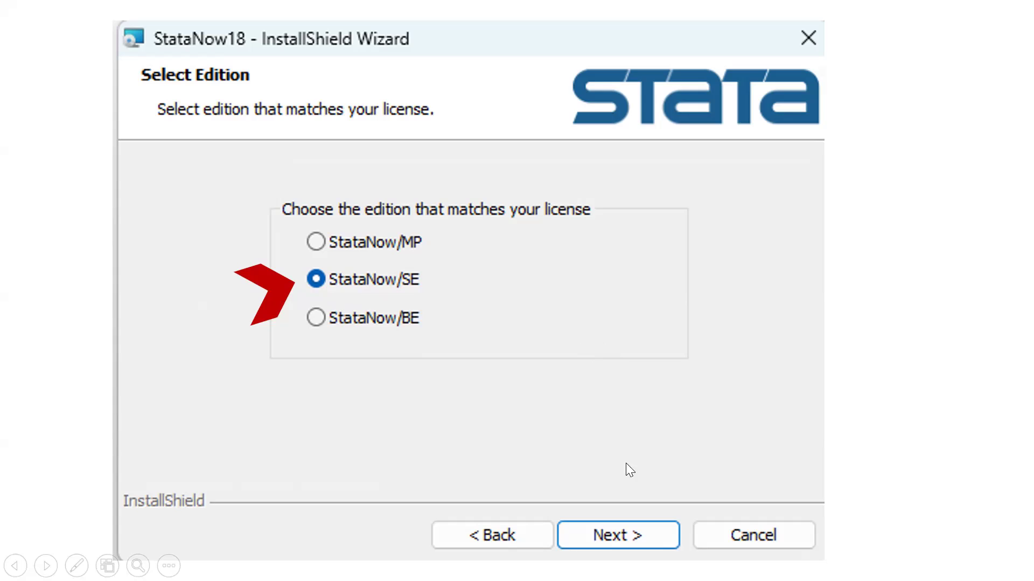
Step: Step through the destination, working directory, install and completion slides to the StataNow 18 Start-menu slide
key("Right")
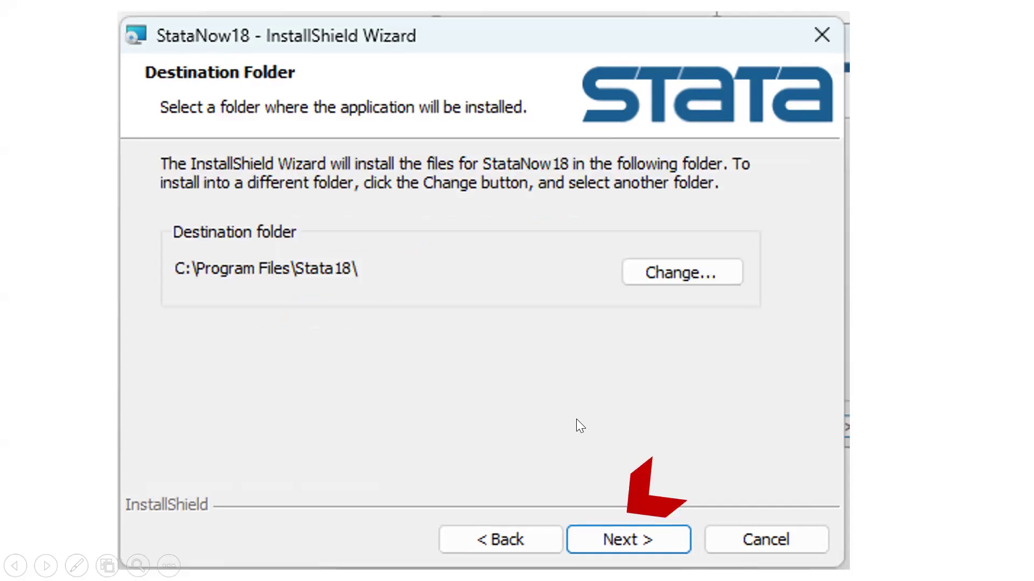
key("Right")
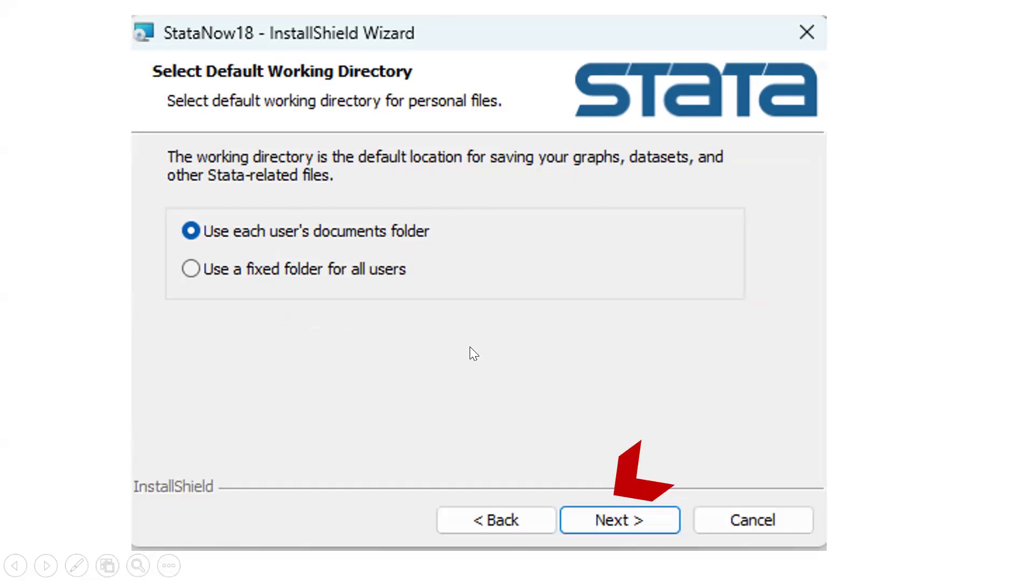
key("Right")
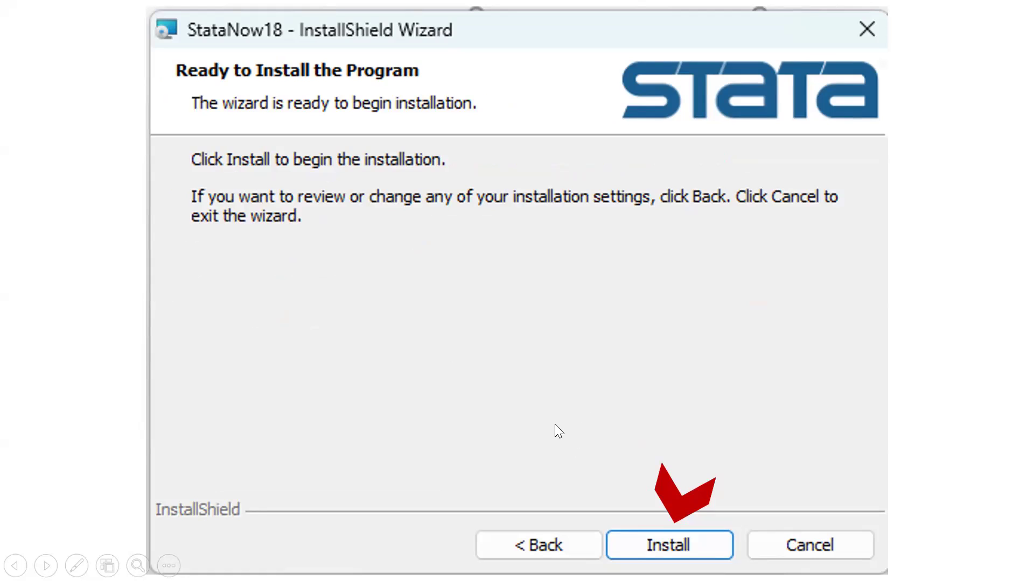
key("Right")
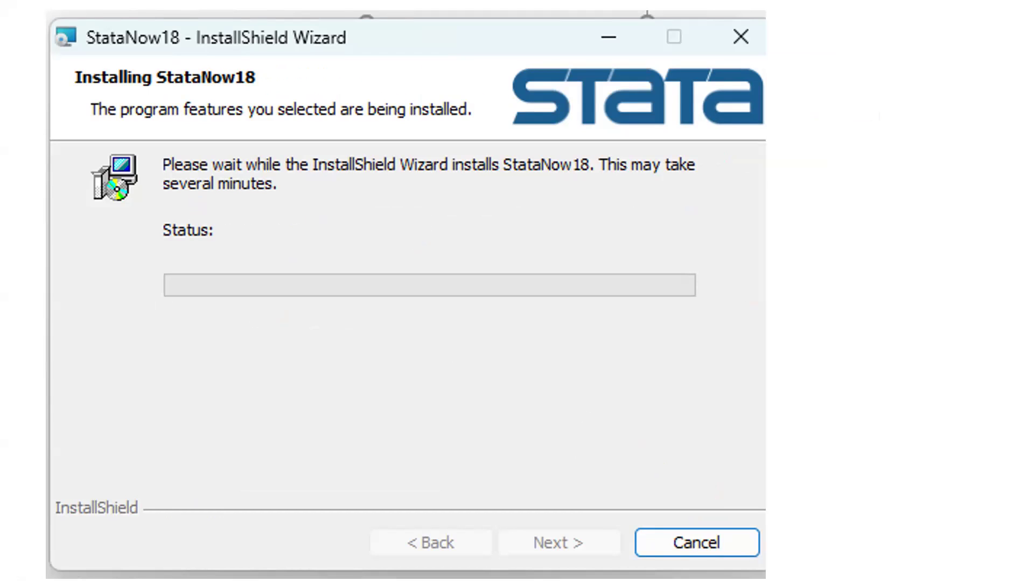
key("Right")
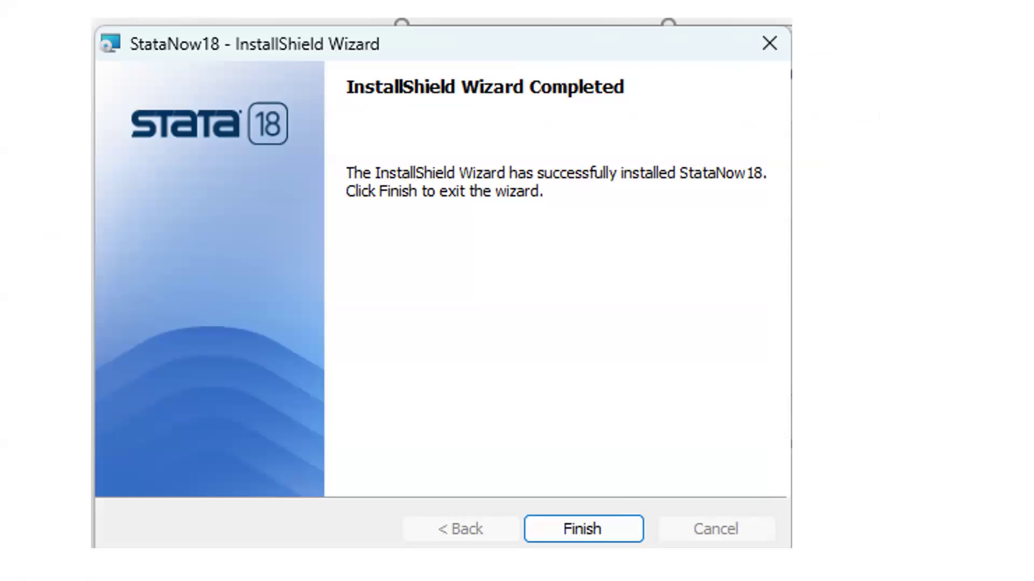
key("Right")
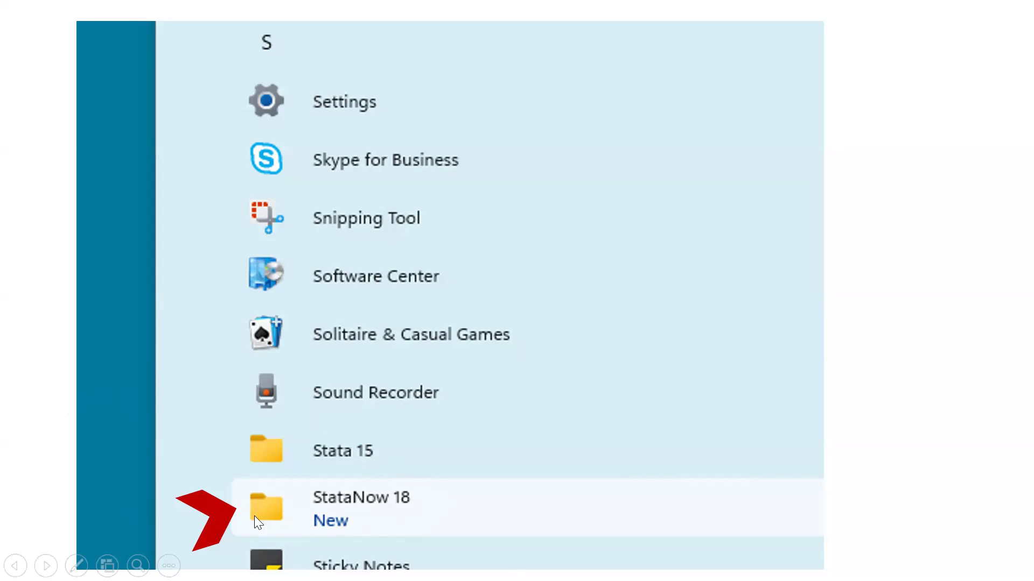
Step: Step through the license-entry and full license document slides to the Register Stata slide
left_click(501, 468)
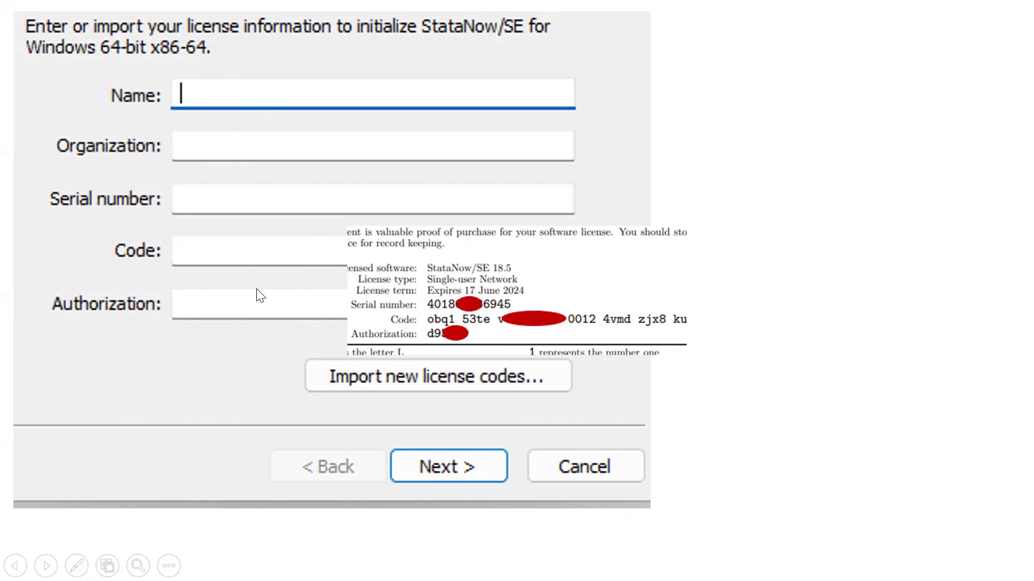
left_click(263, 312)
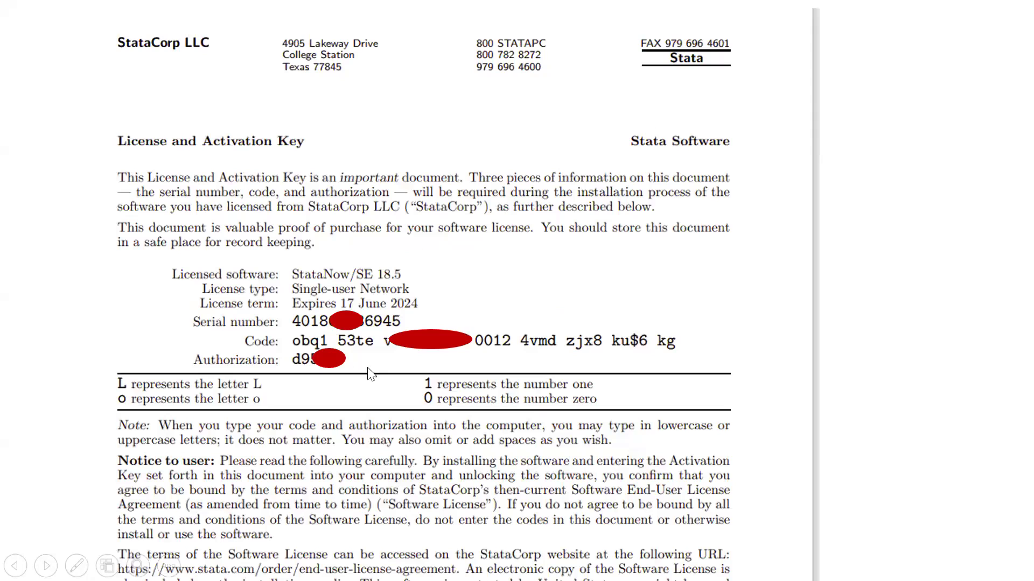
left_click(418, 398)
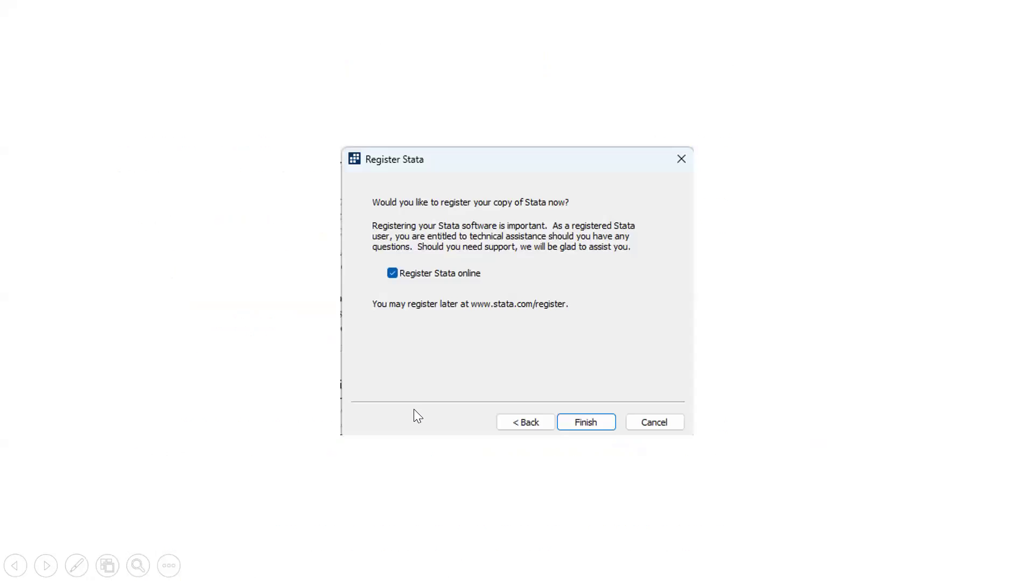
Step: Show the StataNow 18.5 SE window slide with the single-user network license expiring 17 Jun 2024
left_click(593, 455)
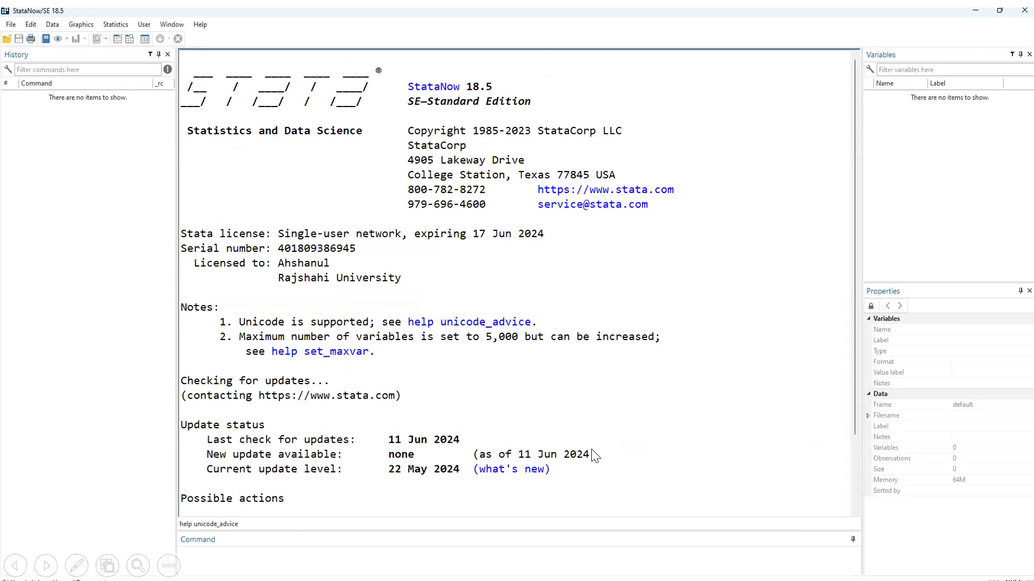